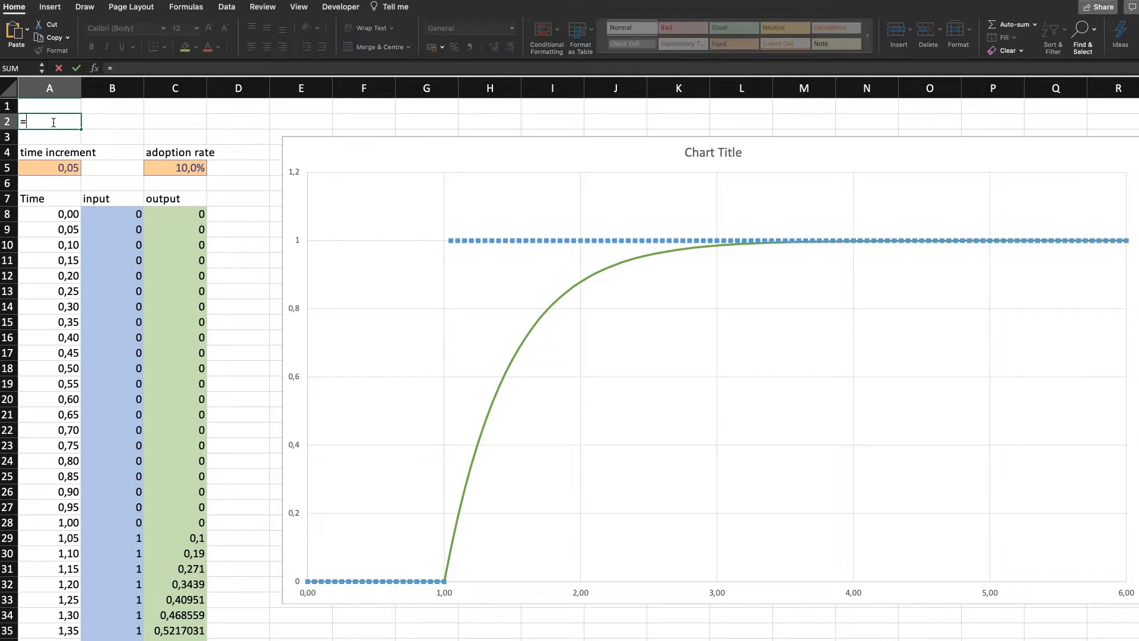
Calculate the reciprocal of the time increment in A2 with =1/A5 and label it FPS in A1.
click(56, 168)
key(F4)
key(Return)
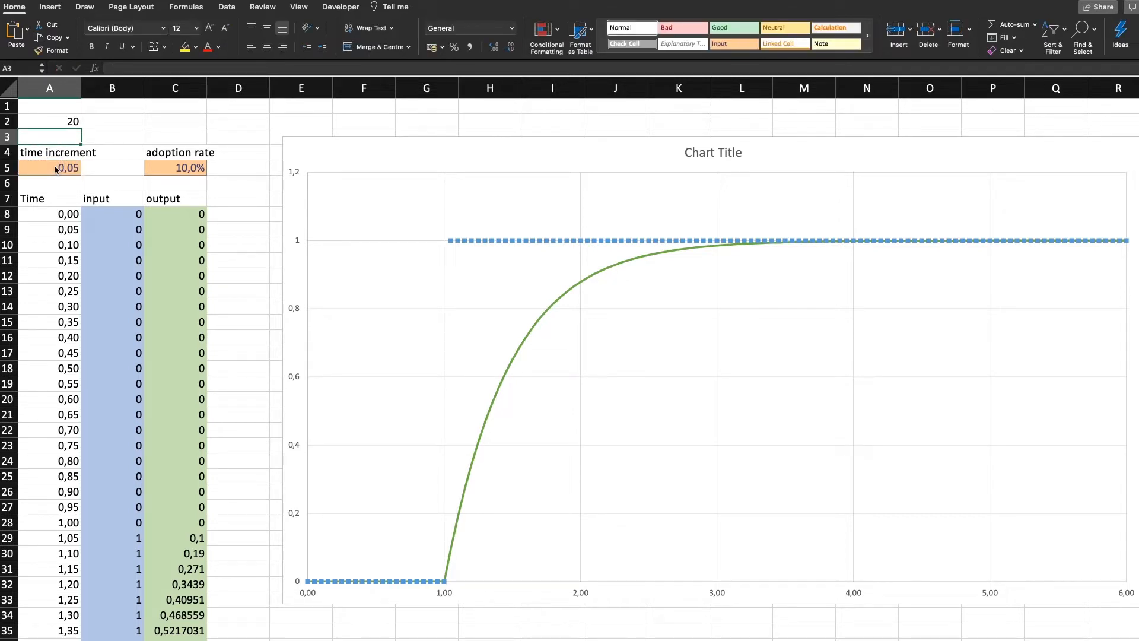
click(49, 106)
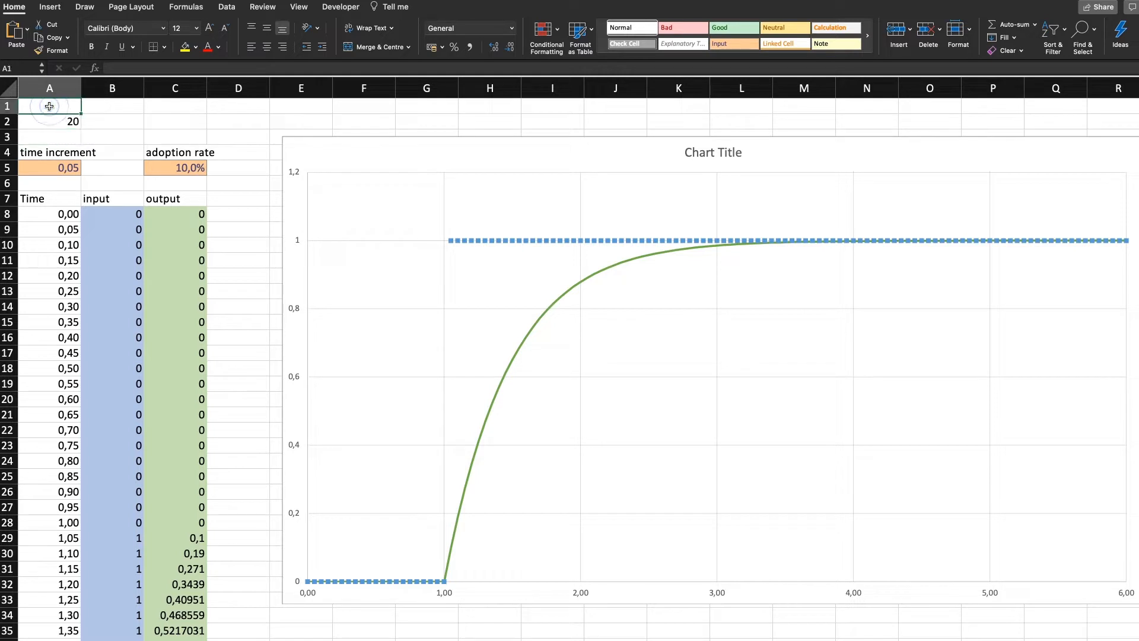
text(FP)
key(Return)
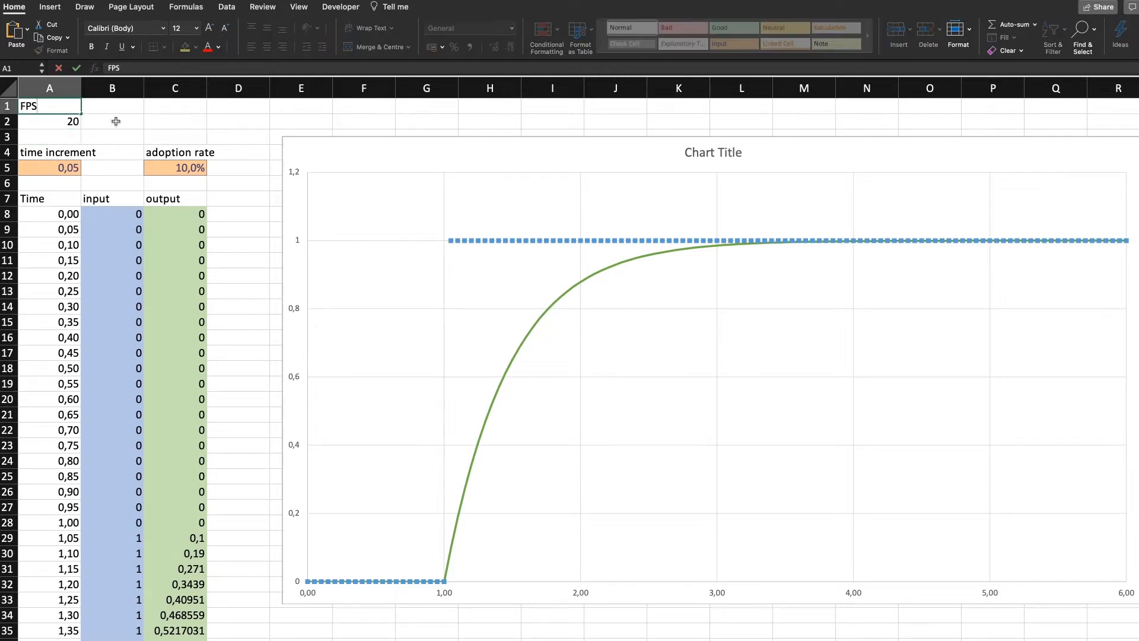
click(53, 169)
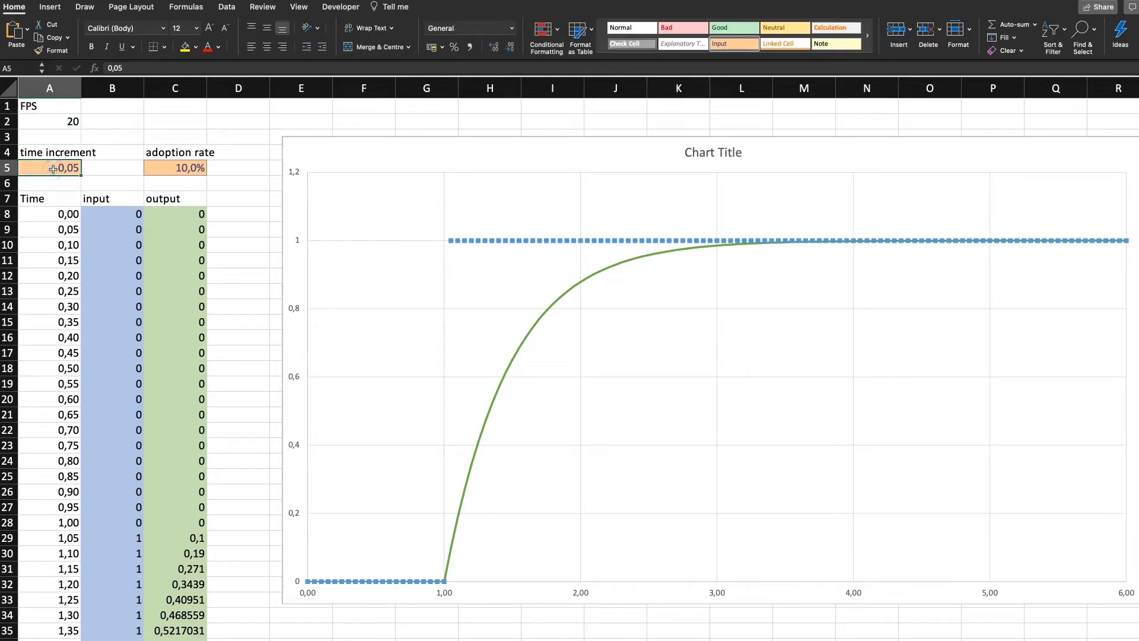
click(53, 121)
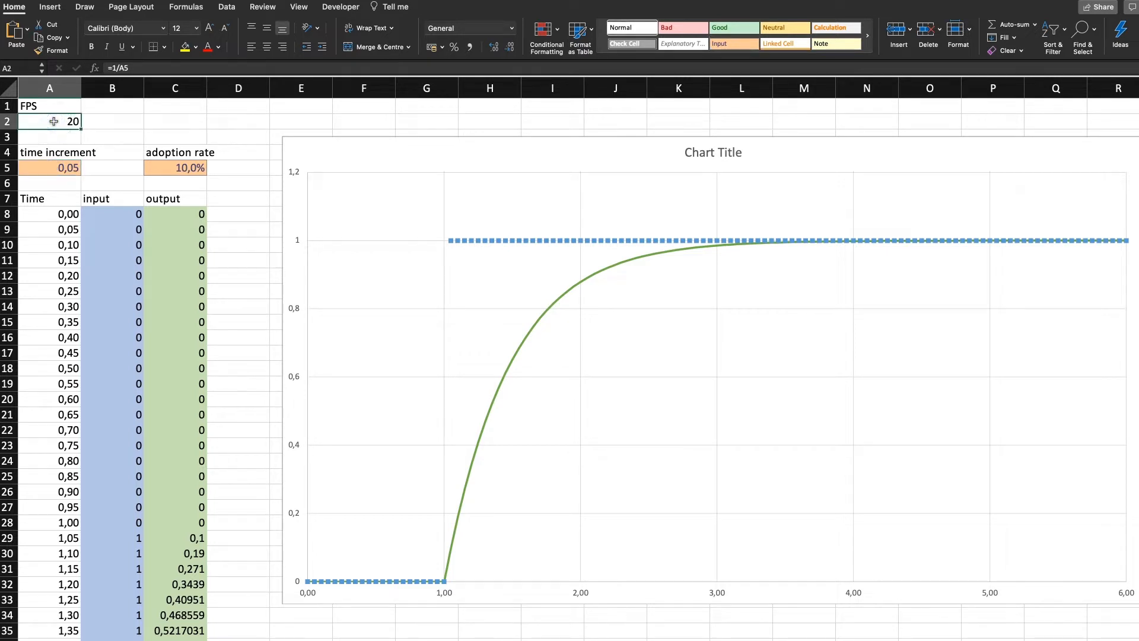
click(60, 169)
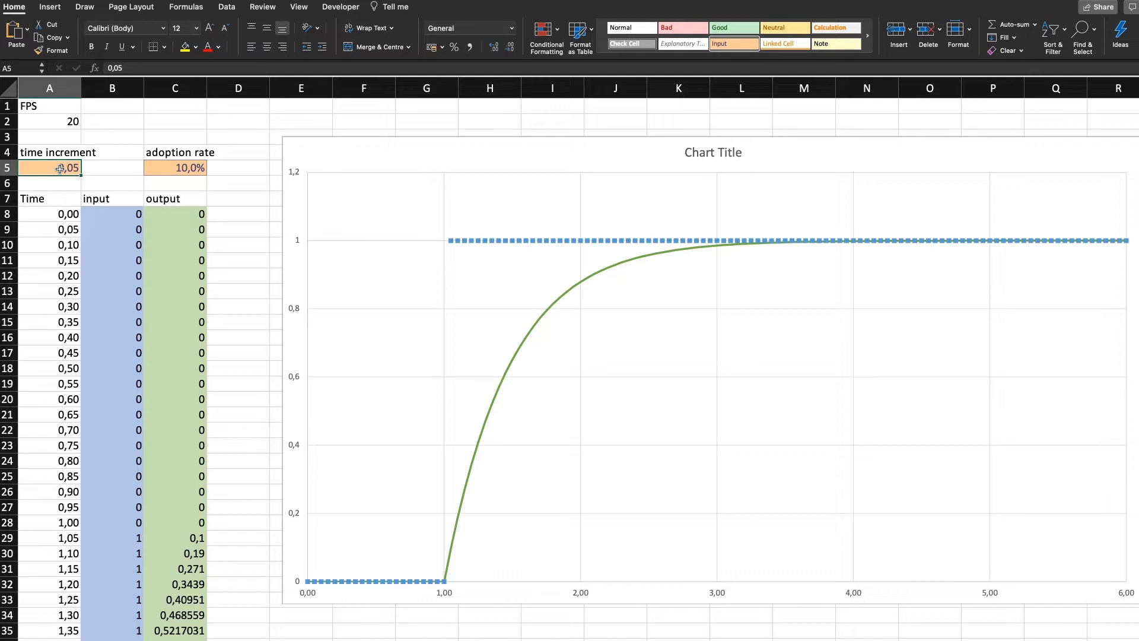
Calculate the reciprocal of the adoption rate in C2 with =1/alpha.
click(197, 168)
click(174, 123)
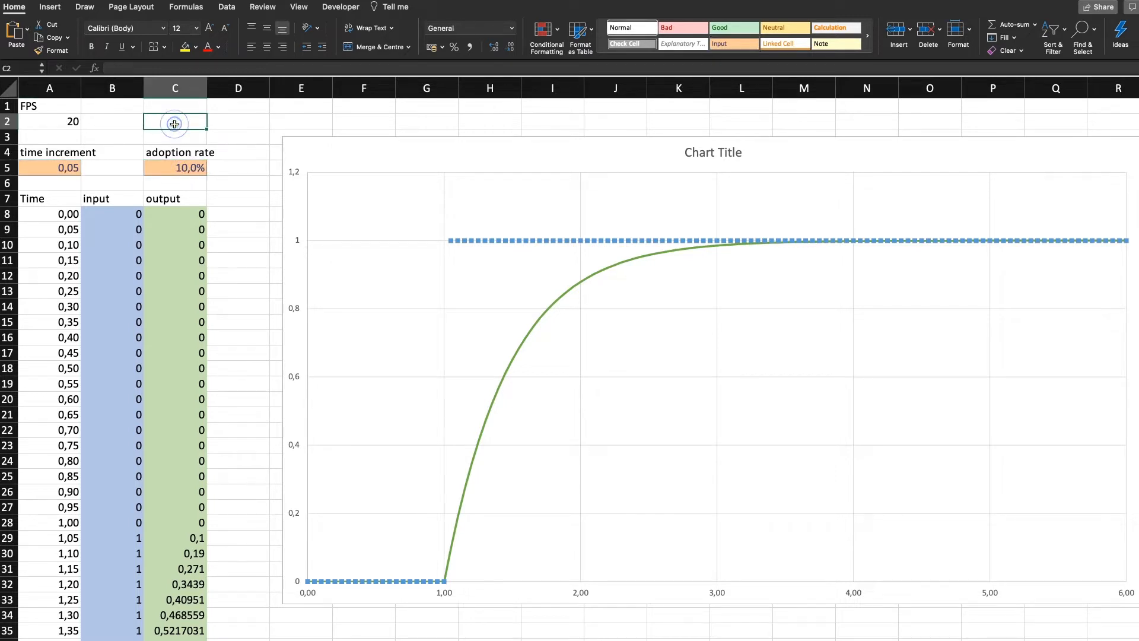
text(=1/)
click(197, 169)
key(Return)
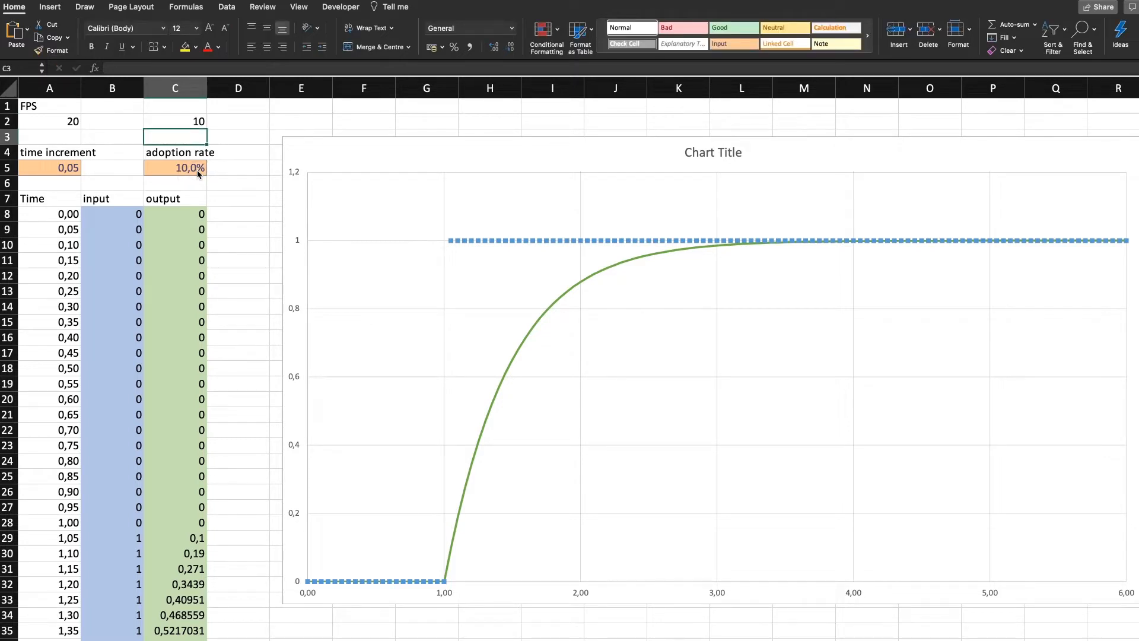
Set the adoption rate in C5 to 5% and check the recalculated reciprocal in C2.
scroll(198, 172, down, 1)
double_click(187, 166)
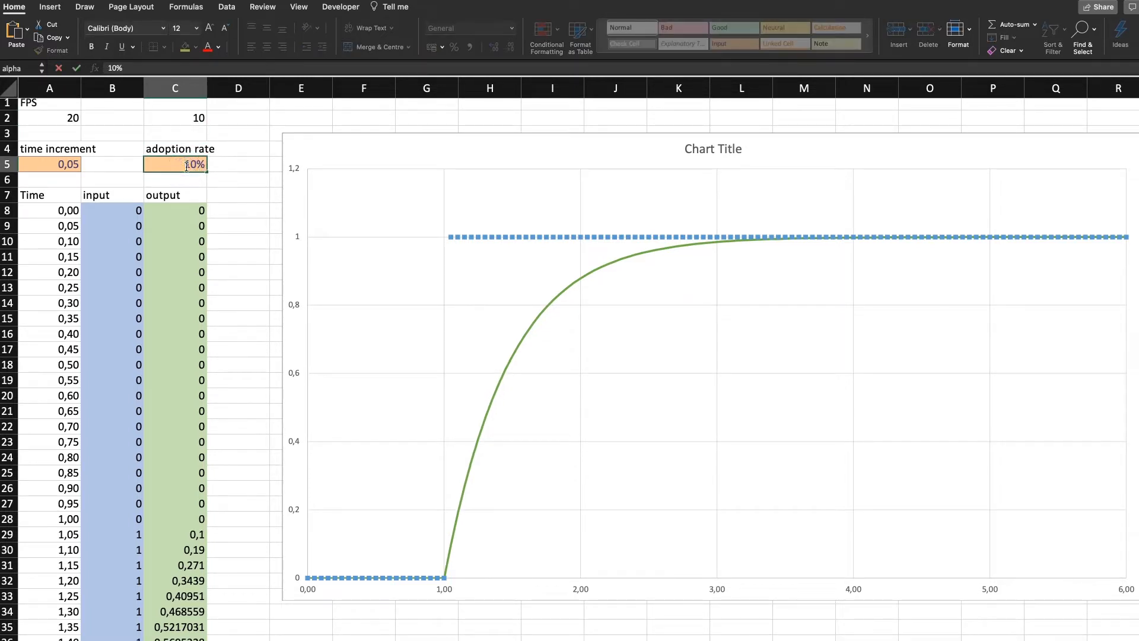
key(BackSpace)
key(BackSpace)
text(5)
key(Return)
click(192, 117)
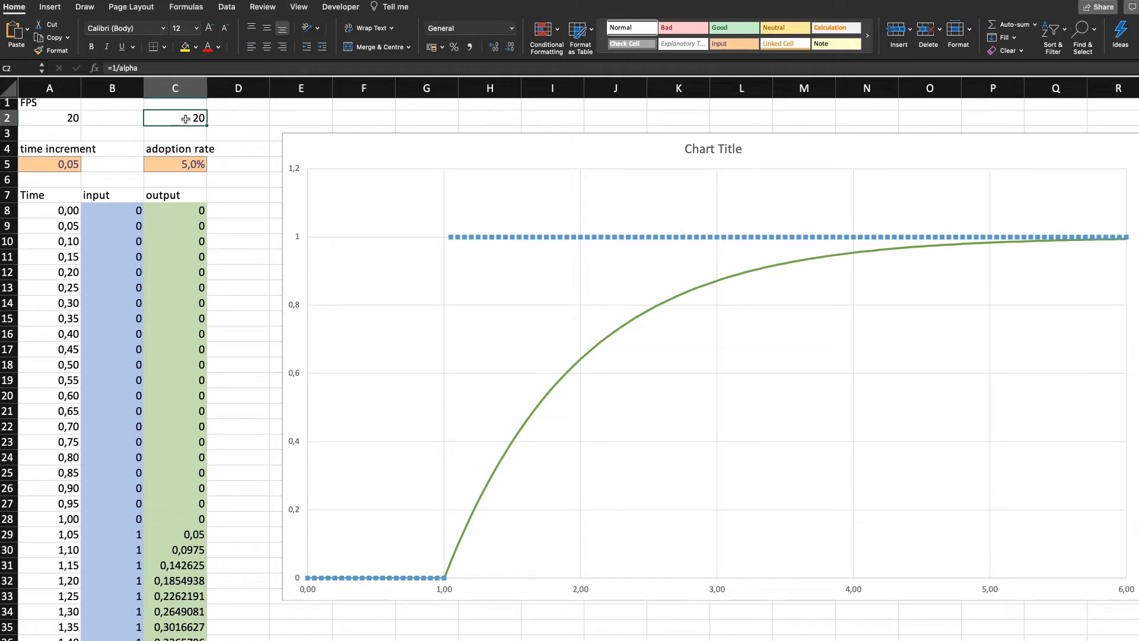
Draw a red dashed tangent line on the chart from time 1,00 at level 0 up to time 2,00 at level 1.
drag(445, 576, 580, 237)
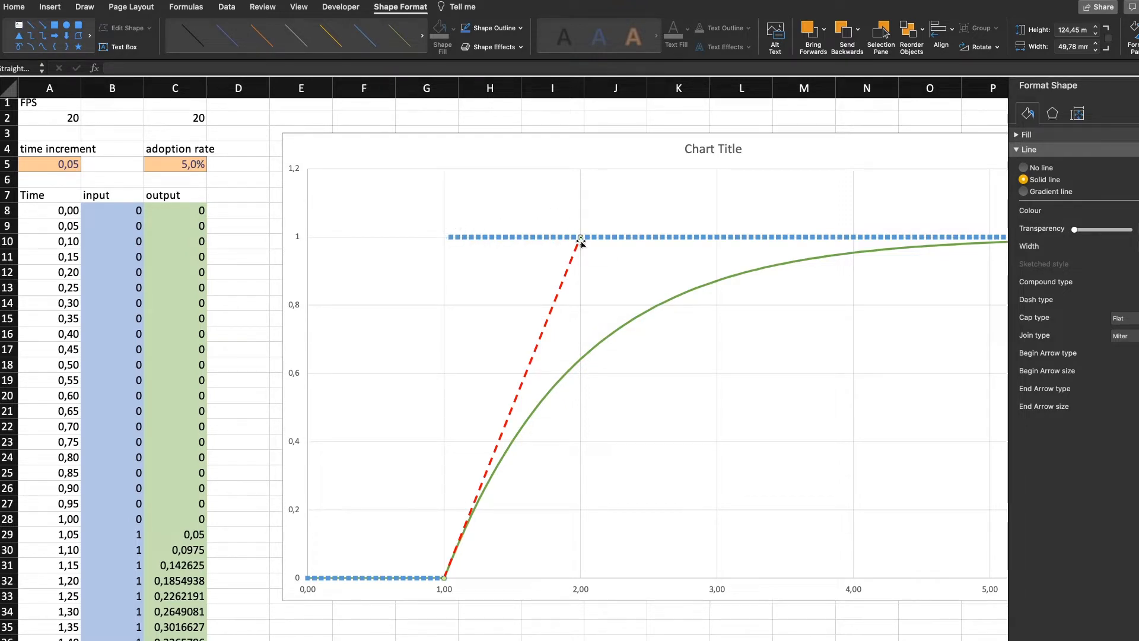
click(198, 118)
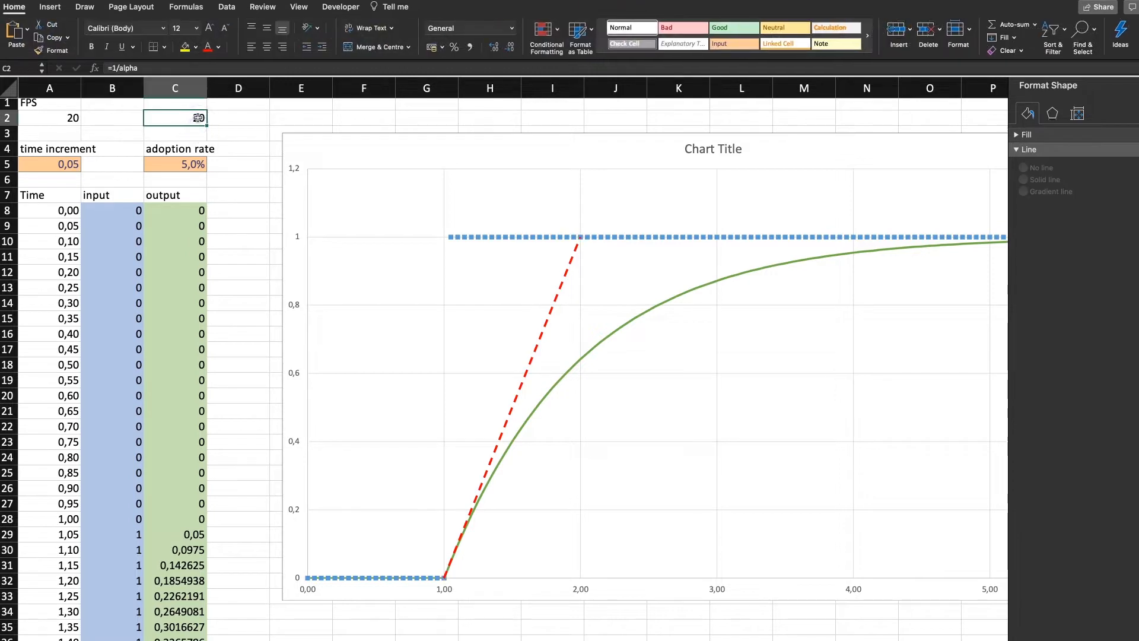
click(597, 347)
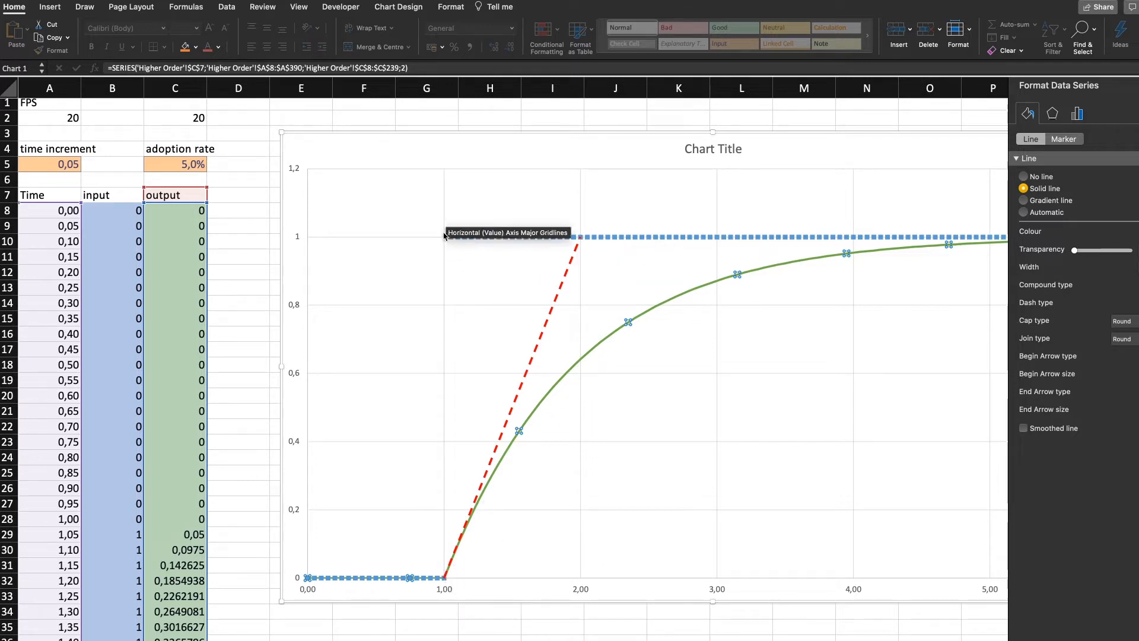
click(196, 119)
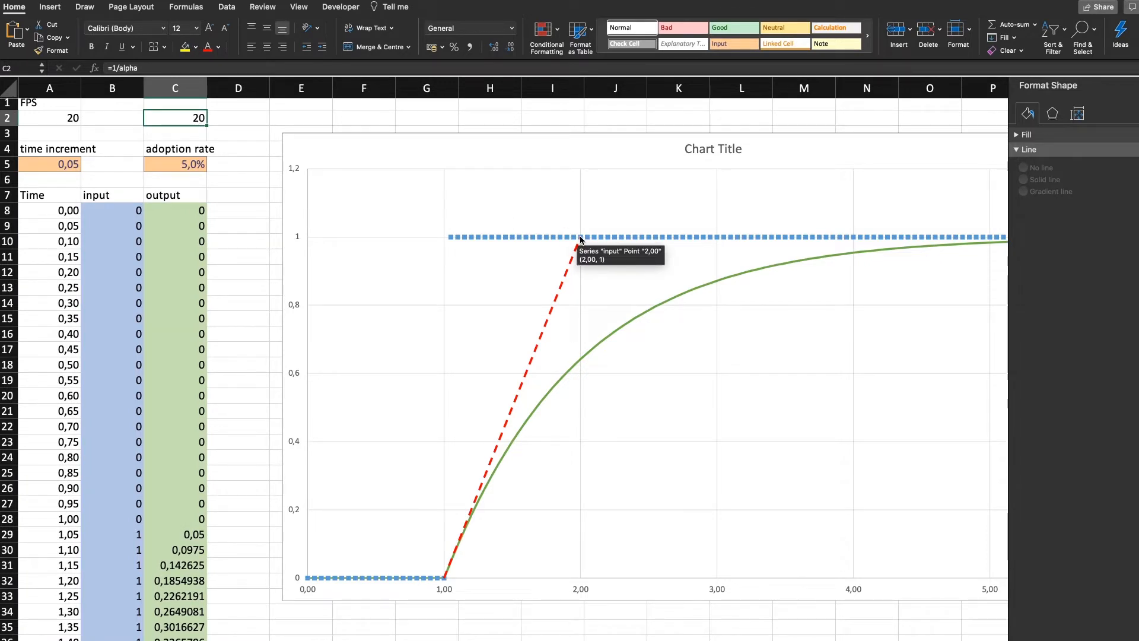
Add two more red dashed tangents to the output curve, starting at times 2,00 and 3,00 and reaching level 1 at 3,00 and 4,00.
click(542, 334)
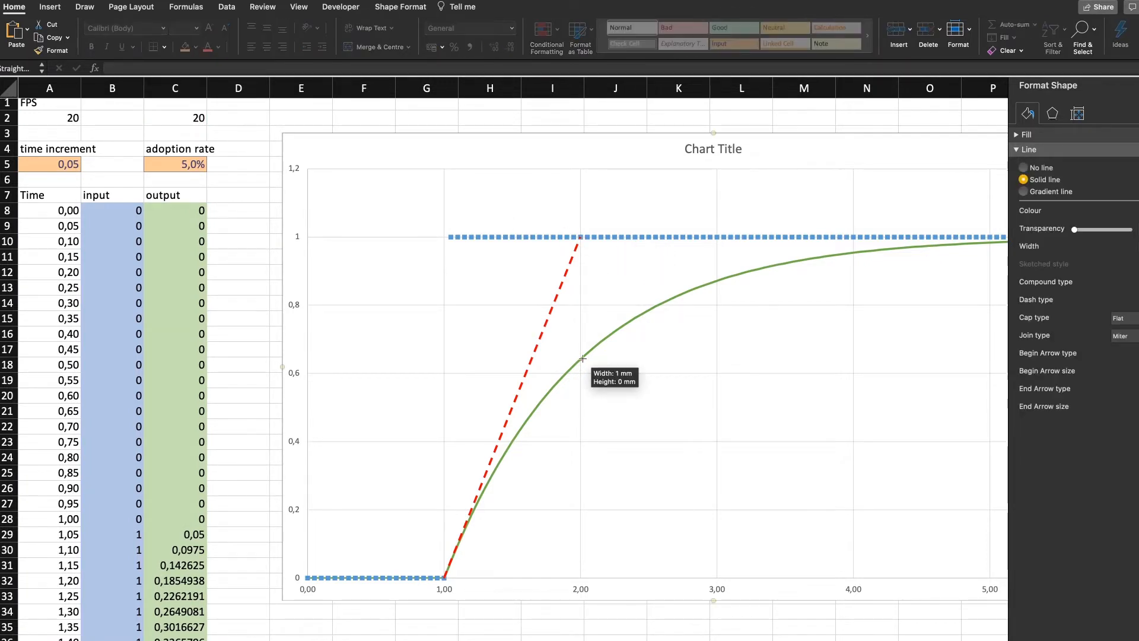
drag(581, 357, 717, 236)
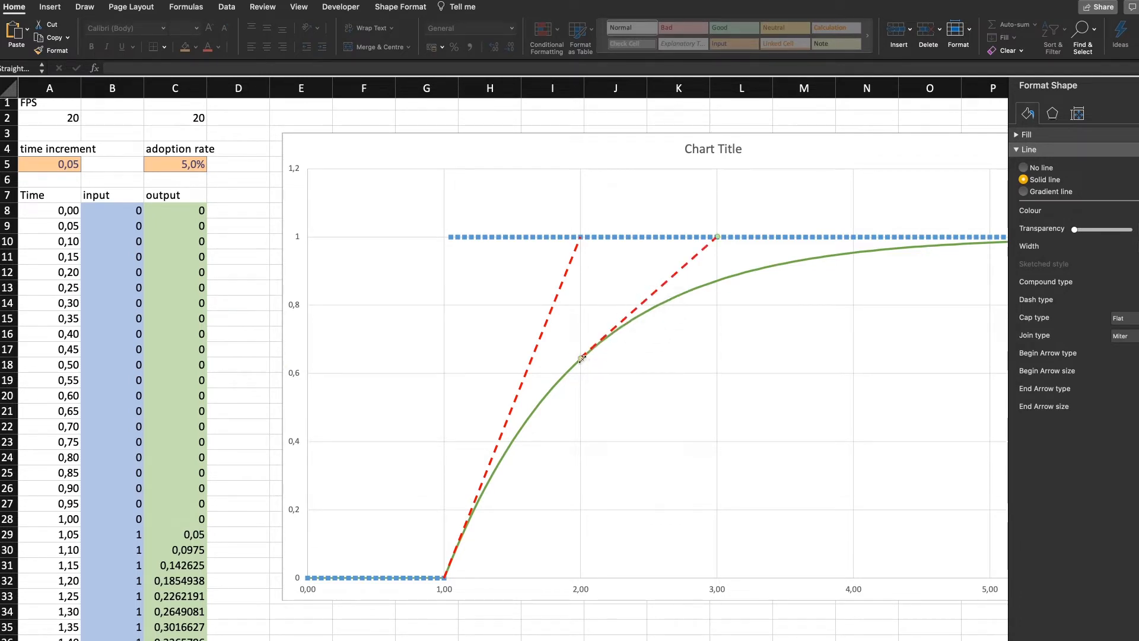
mouse_move(581, 364)
key(super+c)
key(super+v)
drag(593, 369, 850, 238)
click(178, 121)
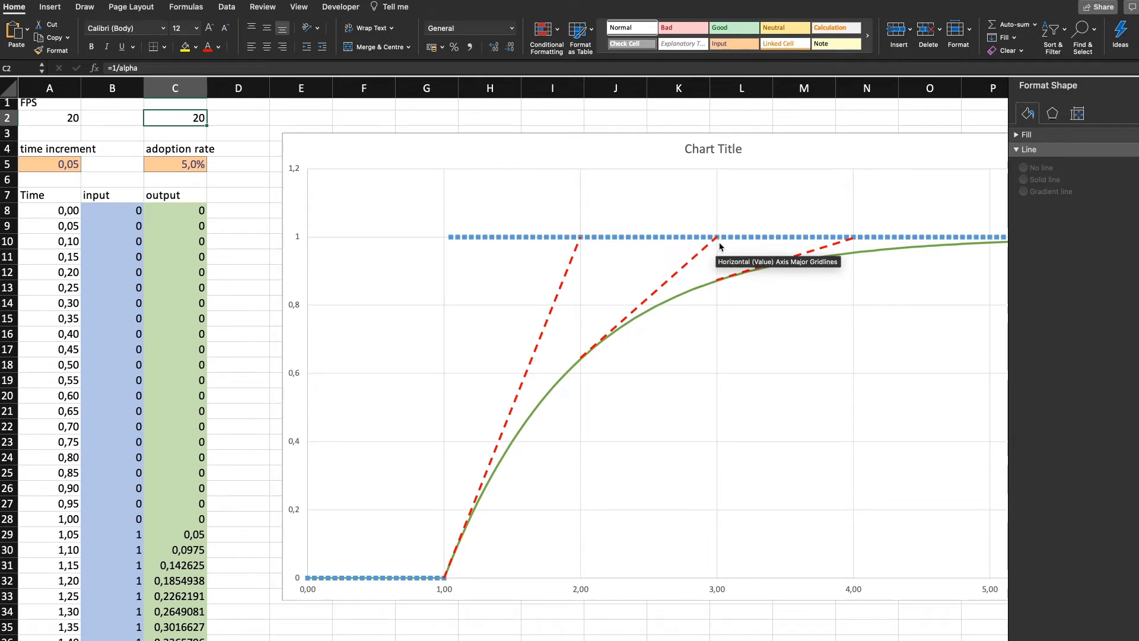
Apply the Check Cell style to the adoption rate in C5.
scroll(719, 247, down, 1)
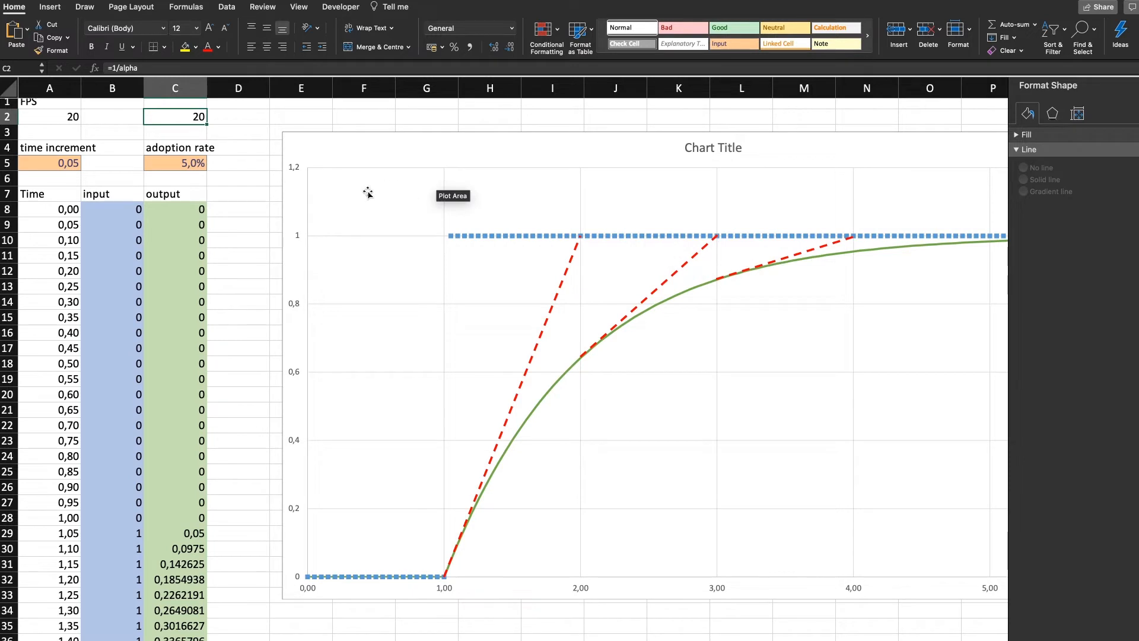
click(177, 163)
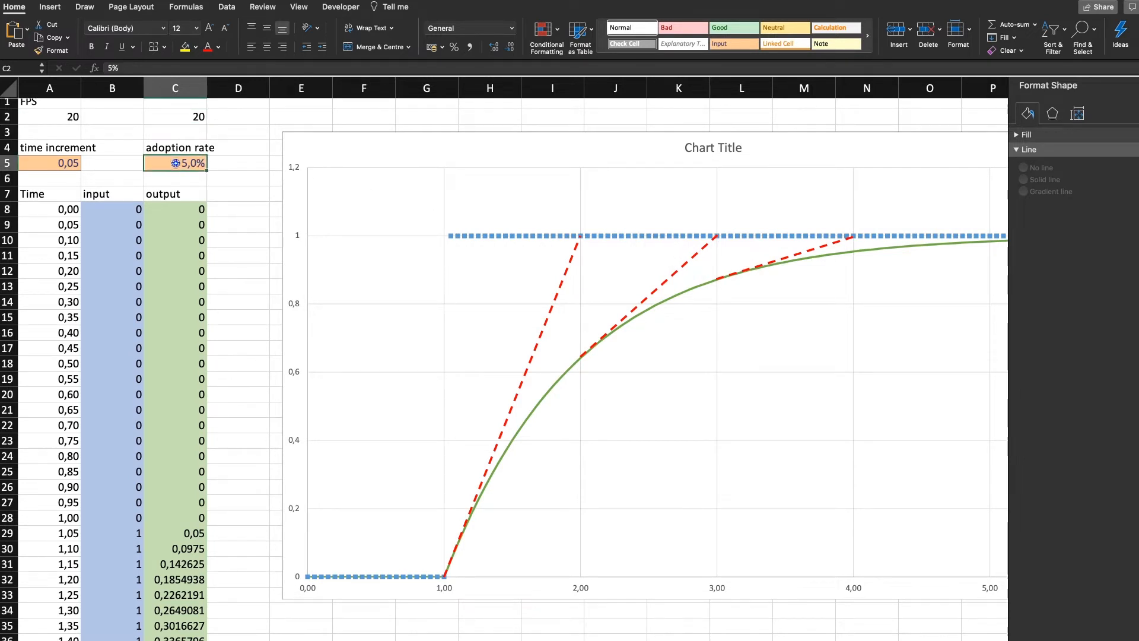
click(632, 43)
click(246, 188)
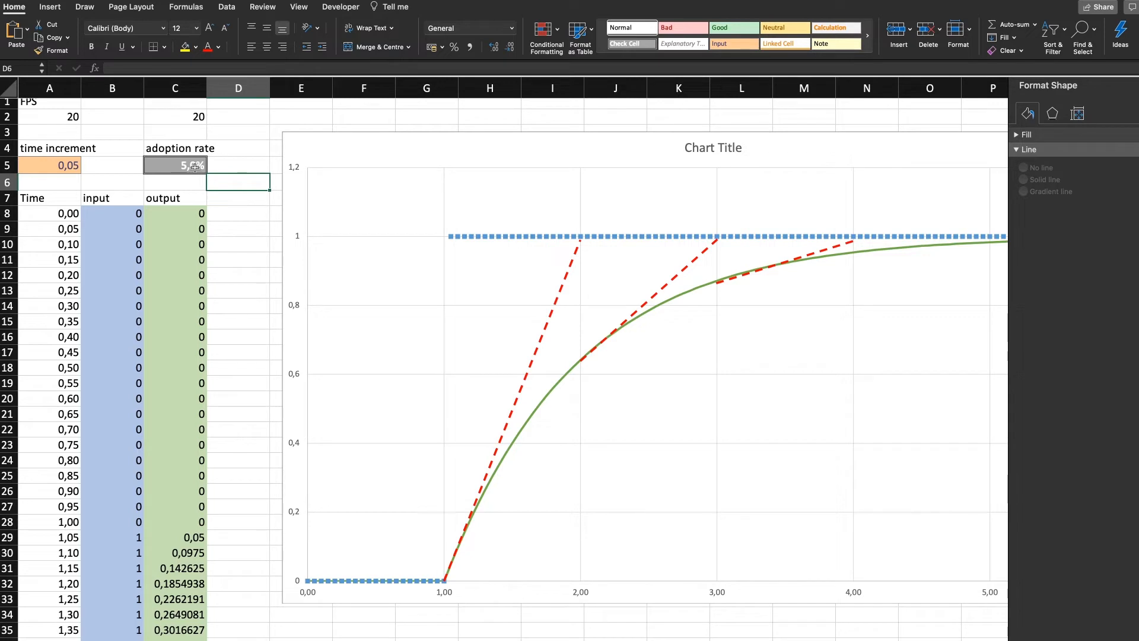
Apply the Input style to C2 and replace its formula with the value 20.
click(186, 118)
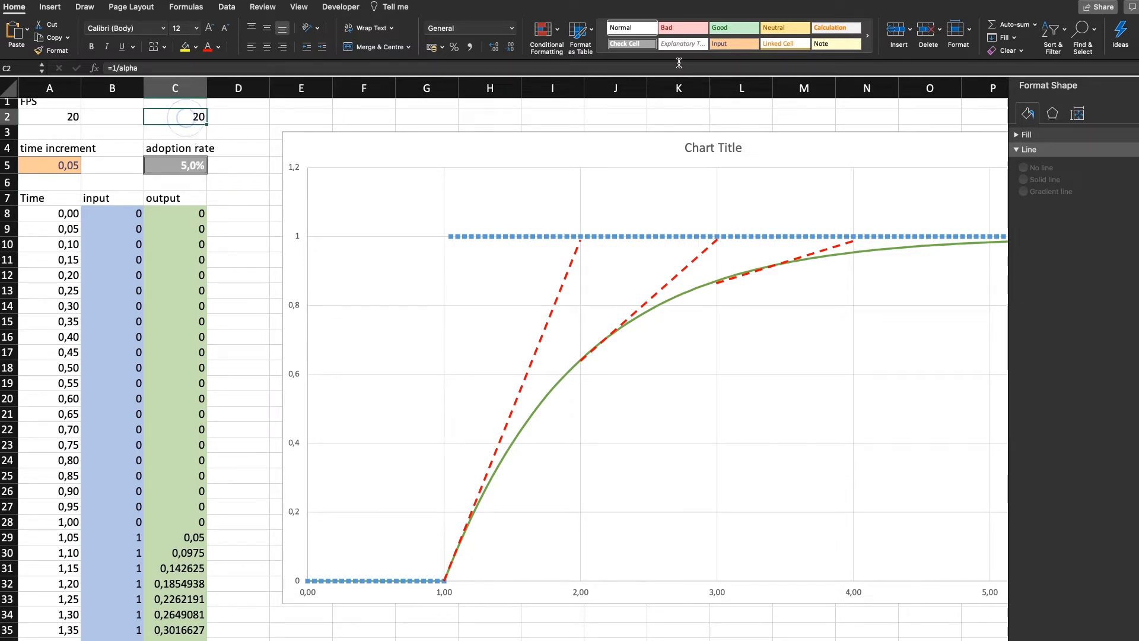
click(734, 43)
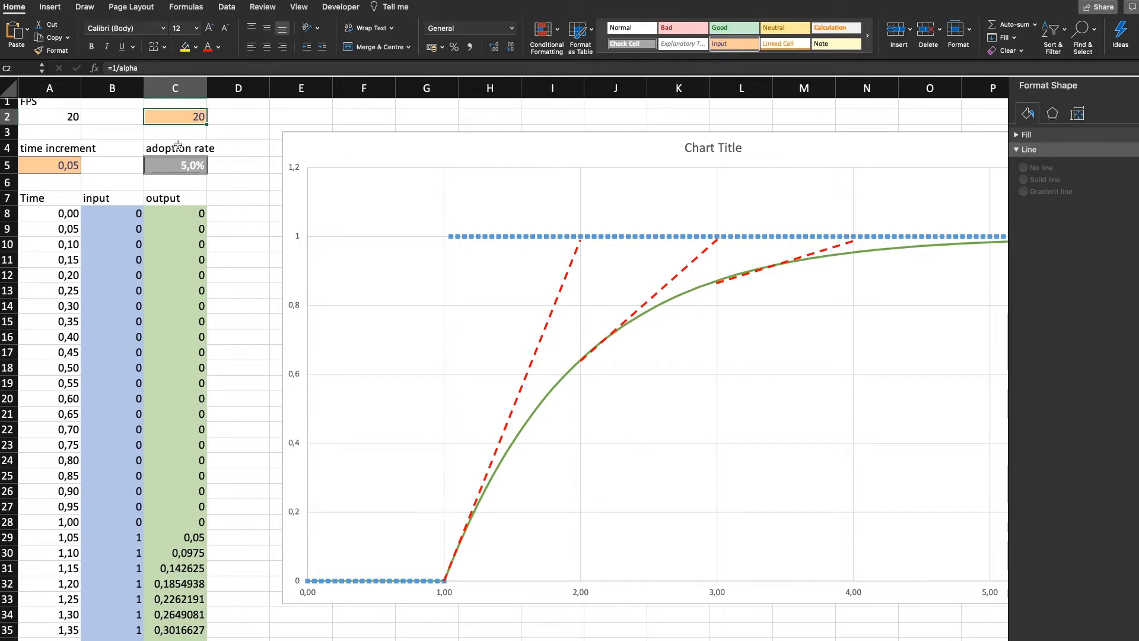
click(156, 68)
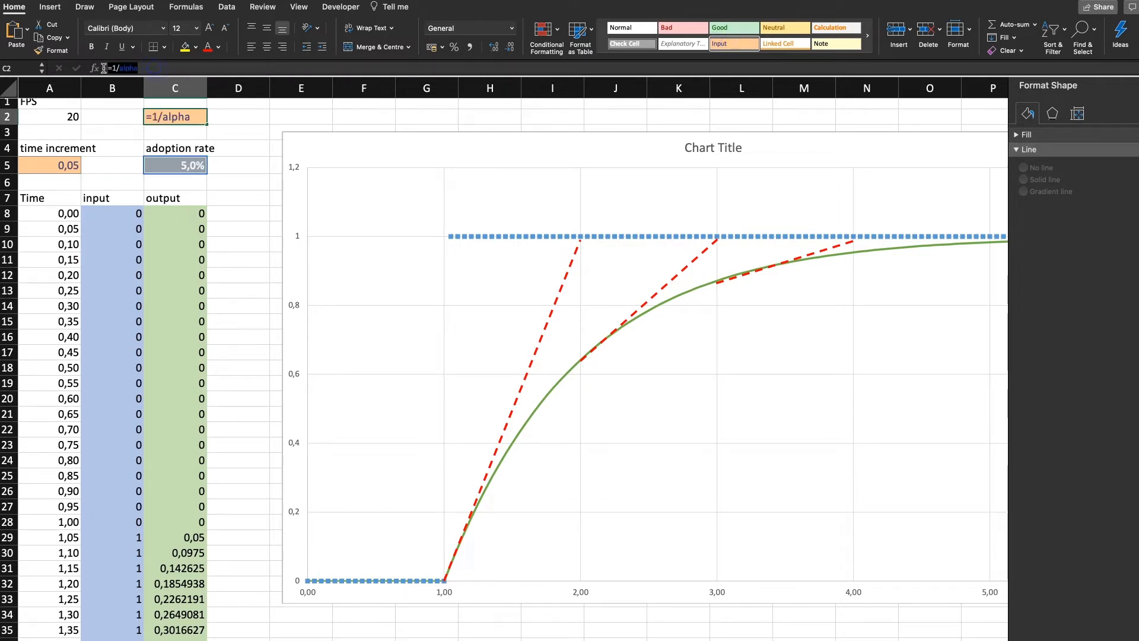
text(20)
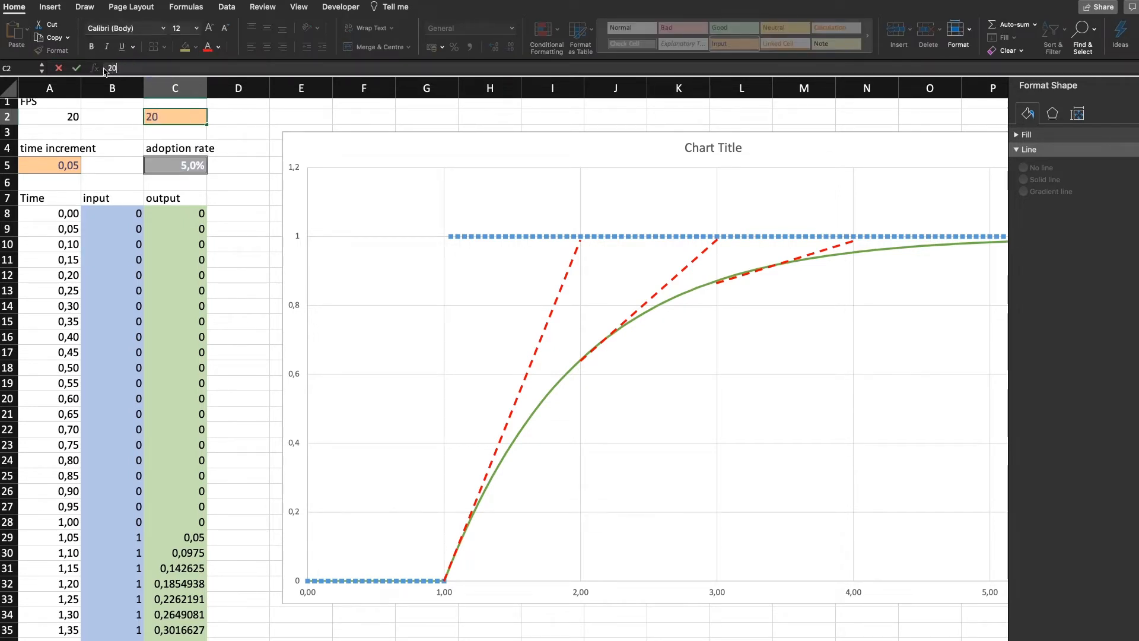
Replace the fixed adoption rate in C5 with a formula that divides 1 by C2.
click(193, 165)
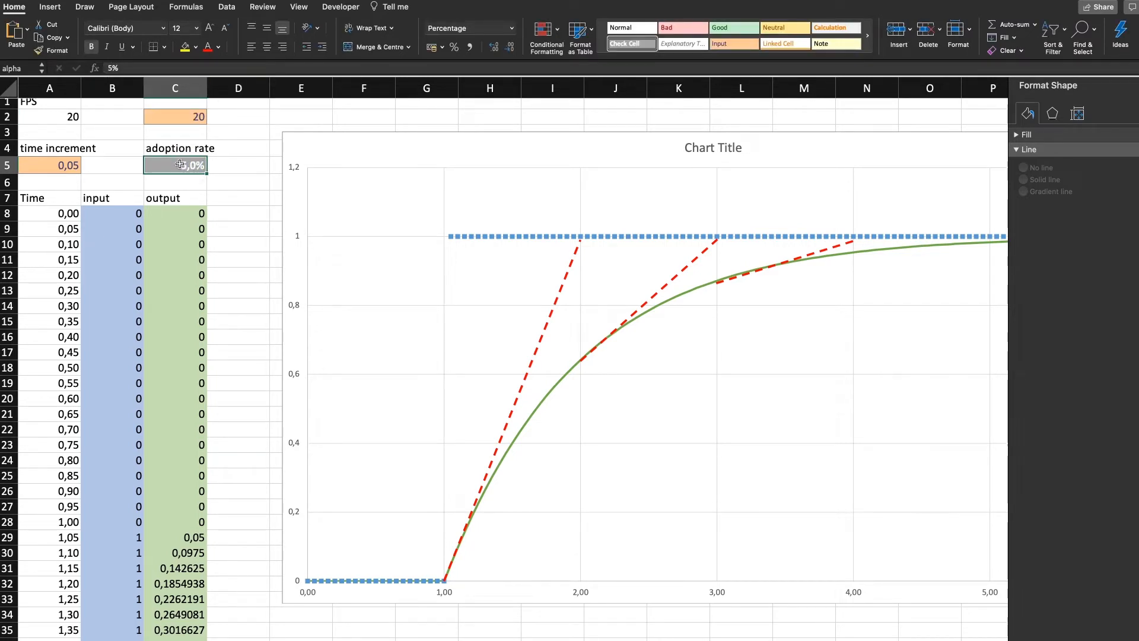
text(=1/)
click(195, 118)
key(Return)
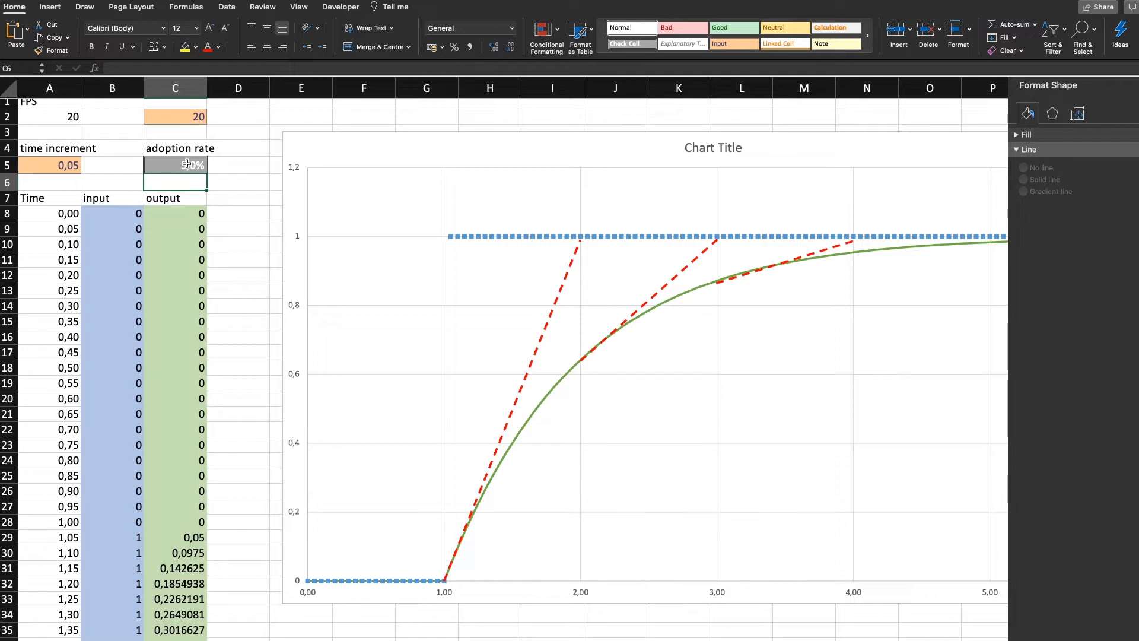
Label the input value in C2 by entering Target horizon in C1.
scroll(212, 315, up, 1)
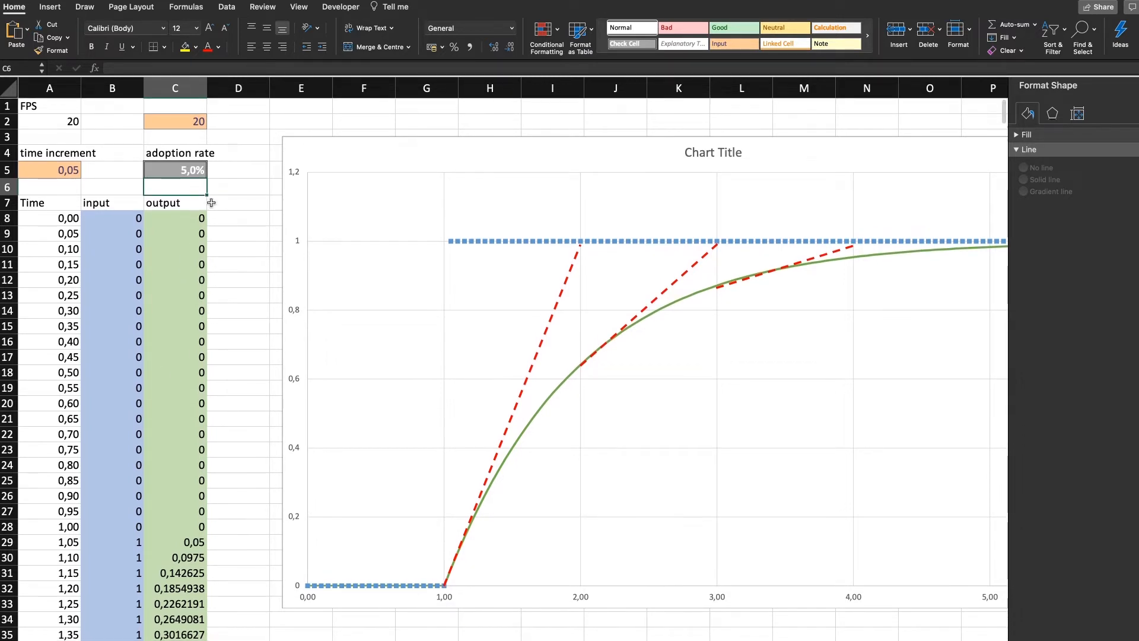
click(177, 108)
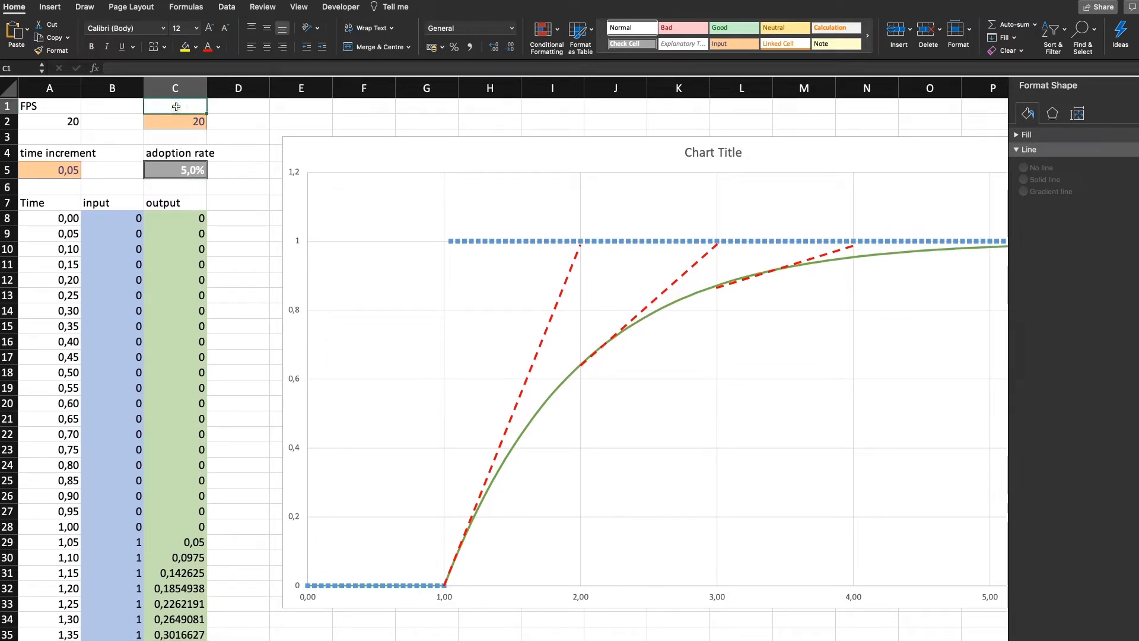
text(Targ)
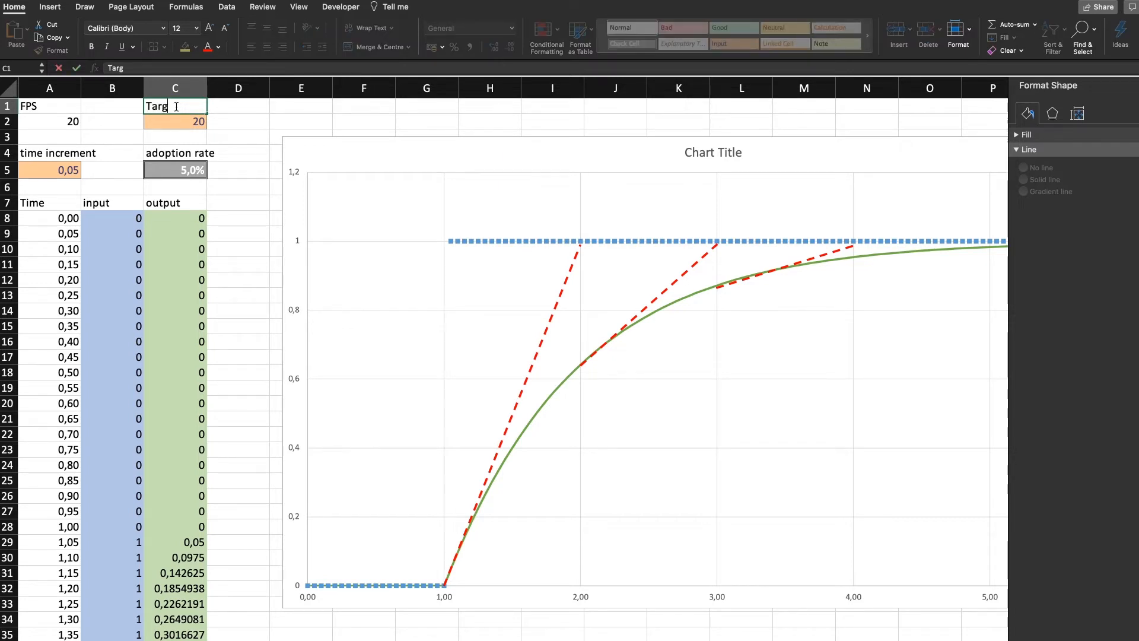
text(et horizon)
click(219, 143)
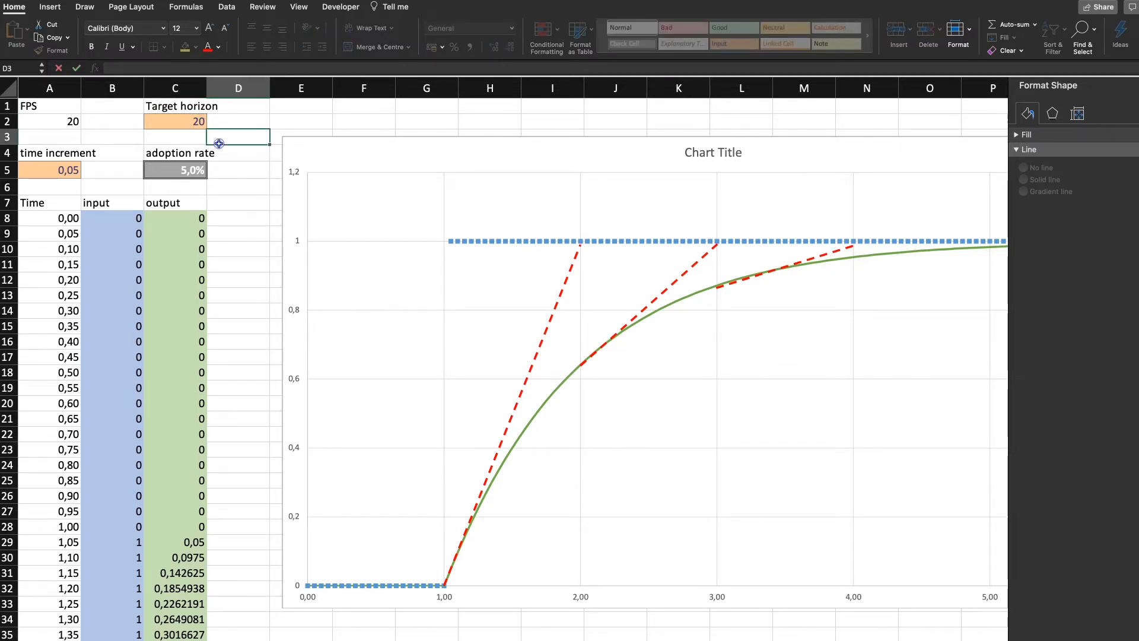
click(184, 122)
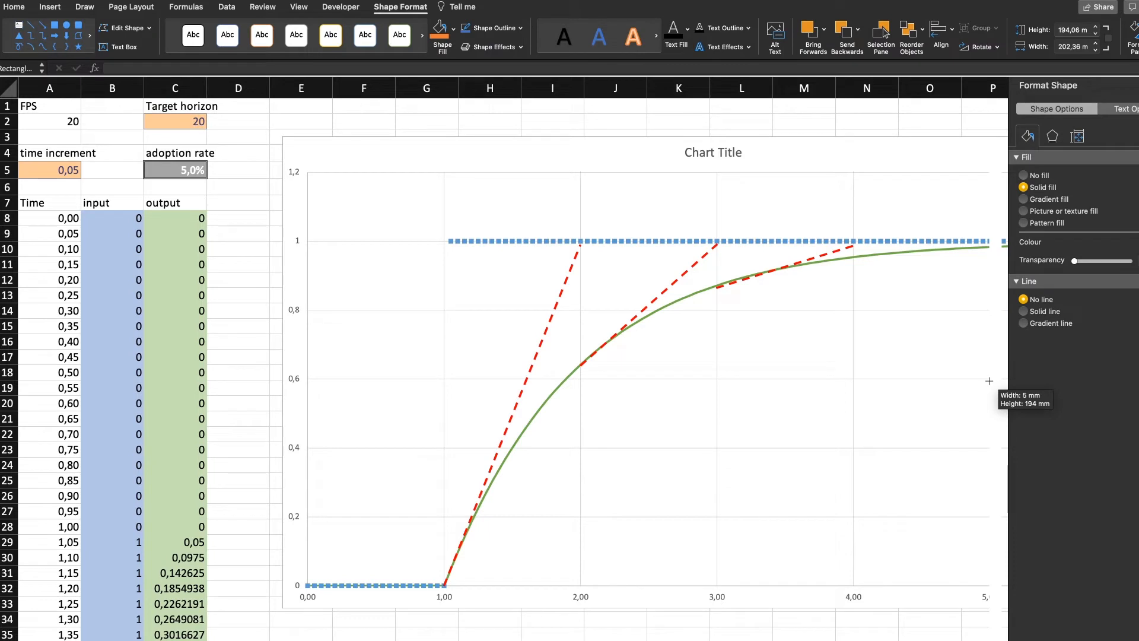
Cover the chart with the white rectangle from about time 1,05, and narrow it to about 153 mm to uncover the curve up to time 2,00.
drag(988, 381, 452, 375)
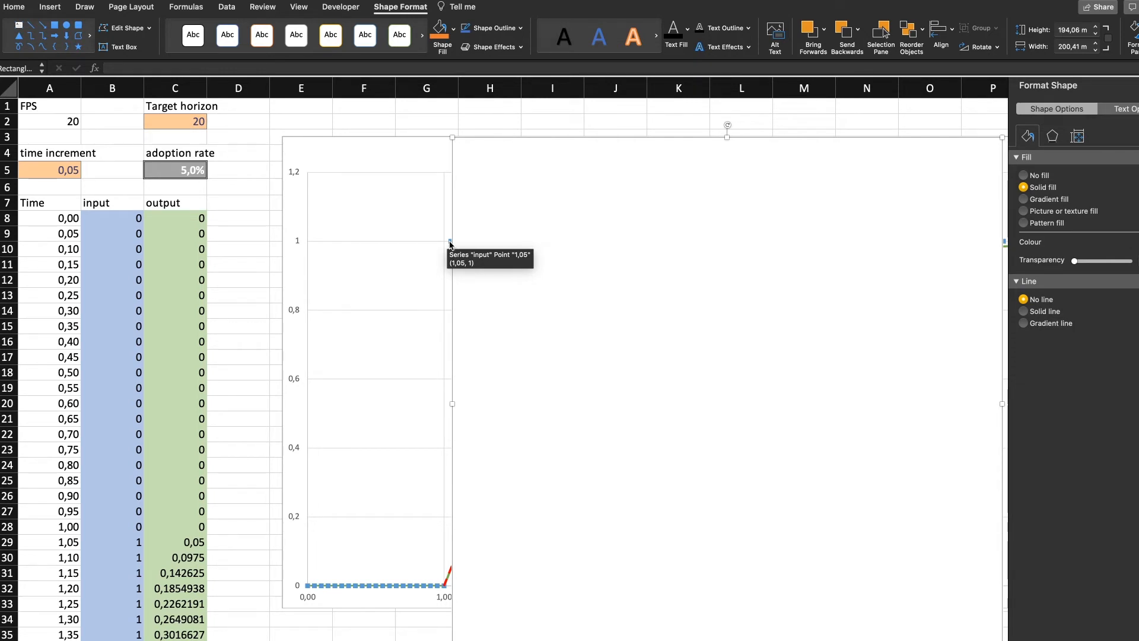
scroll(451, 404, right, 1)
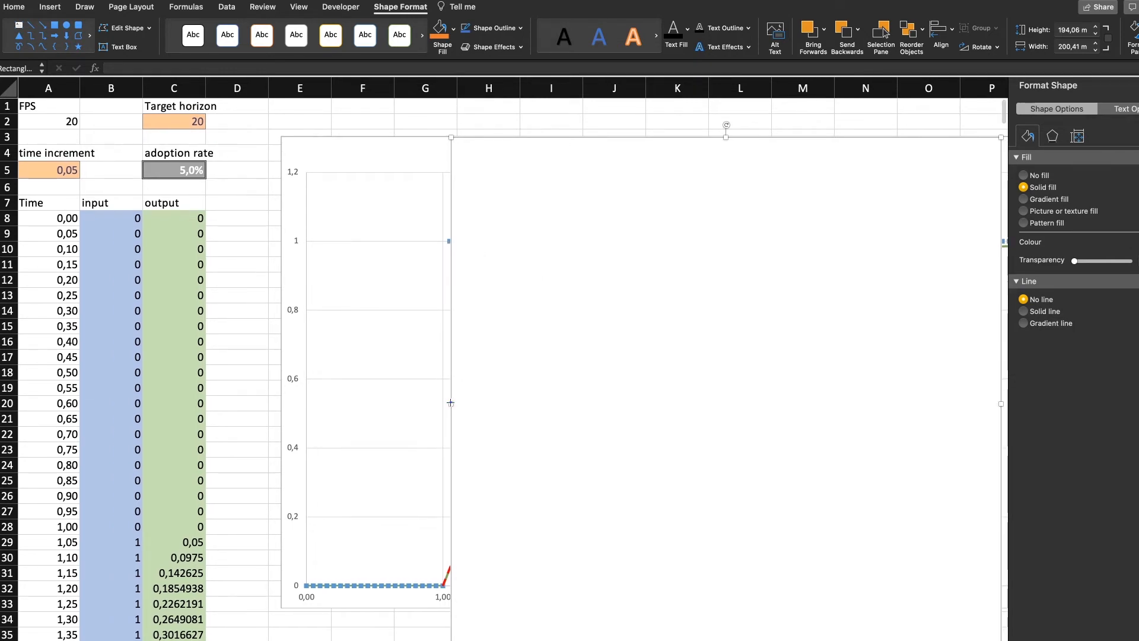
drag(450, 402, 583, 406)
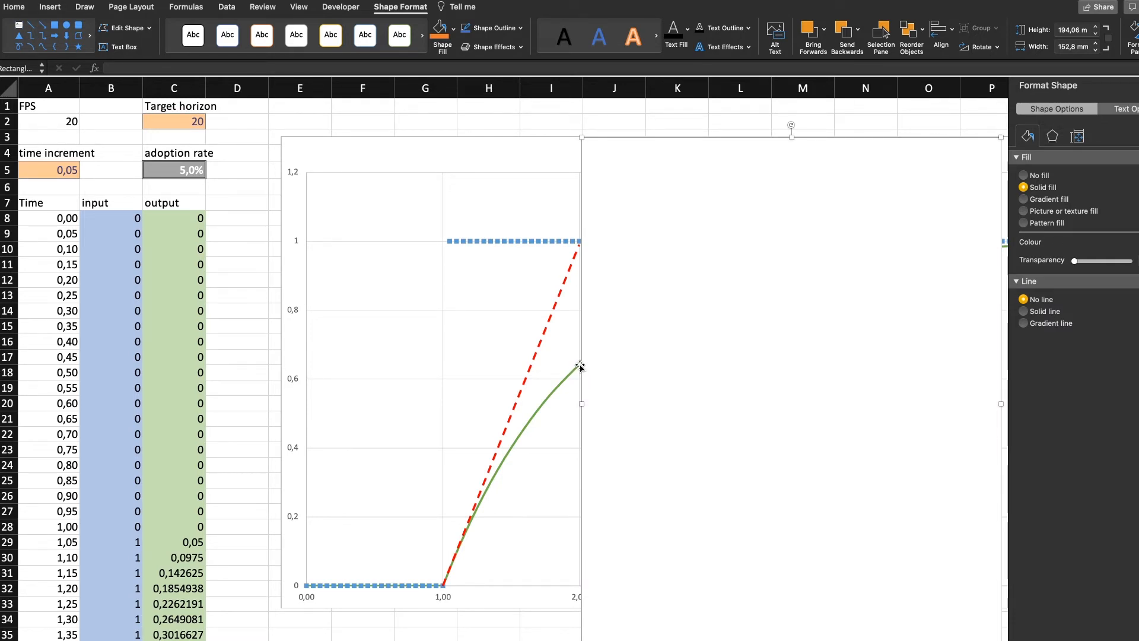
mouse_move(578, 242)
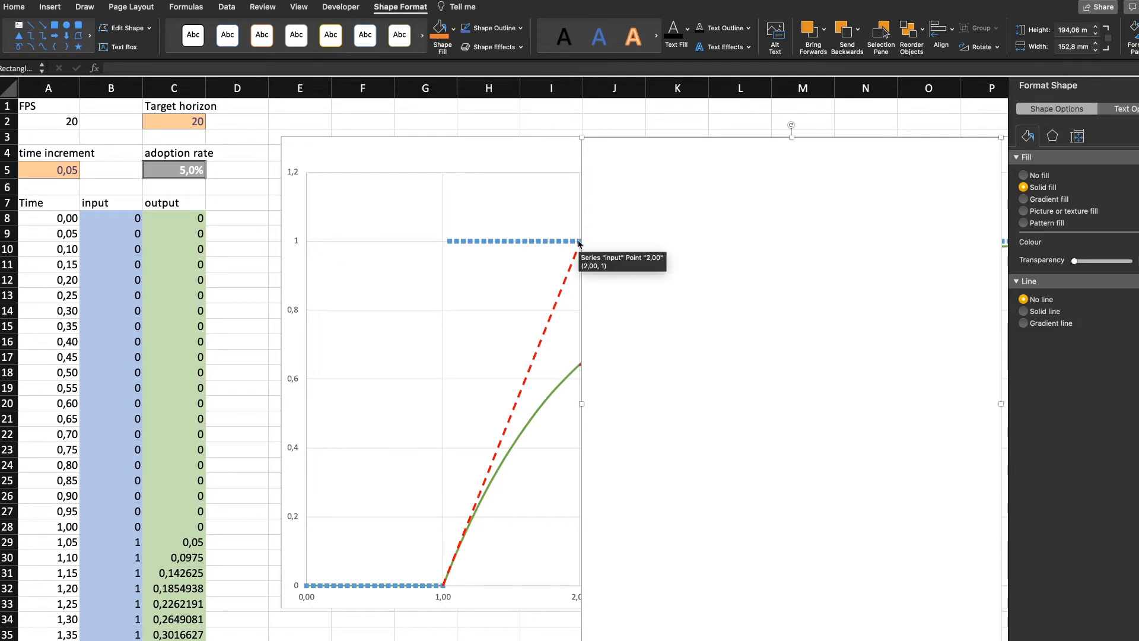
Narrow the white rectangle to about 103 mm wide to uncover the curve and second tangent up to time 3,00.
drag(582, 404, 717, 394)
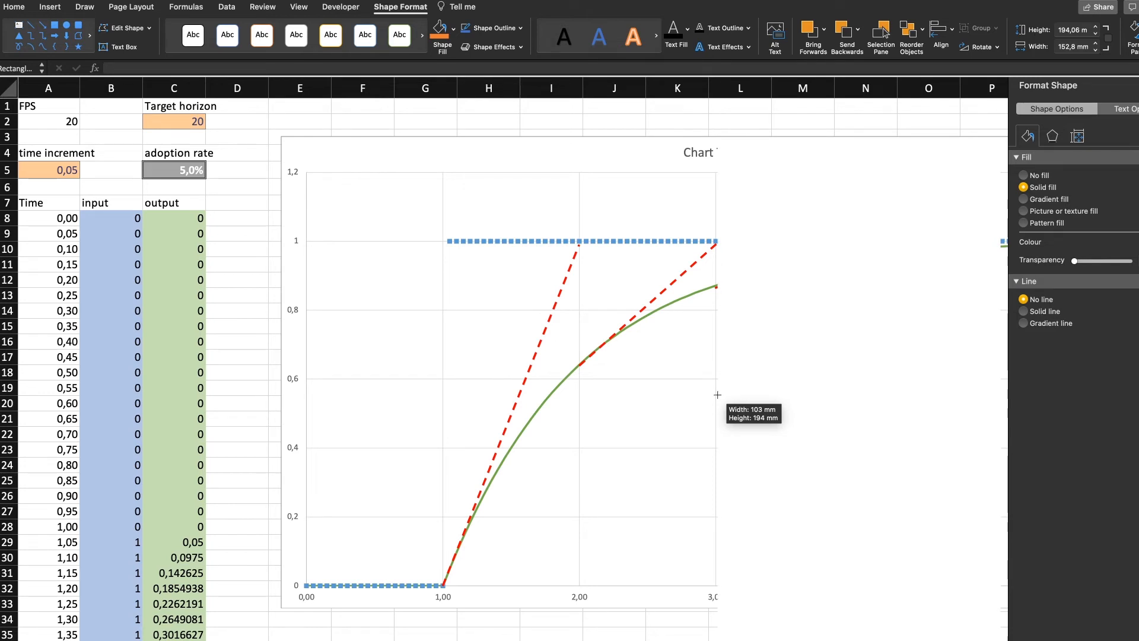
drag(717, 394, 717, 394)
drag(717, 394, 717, 394)
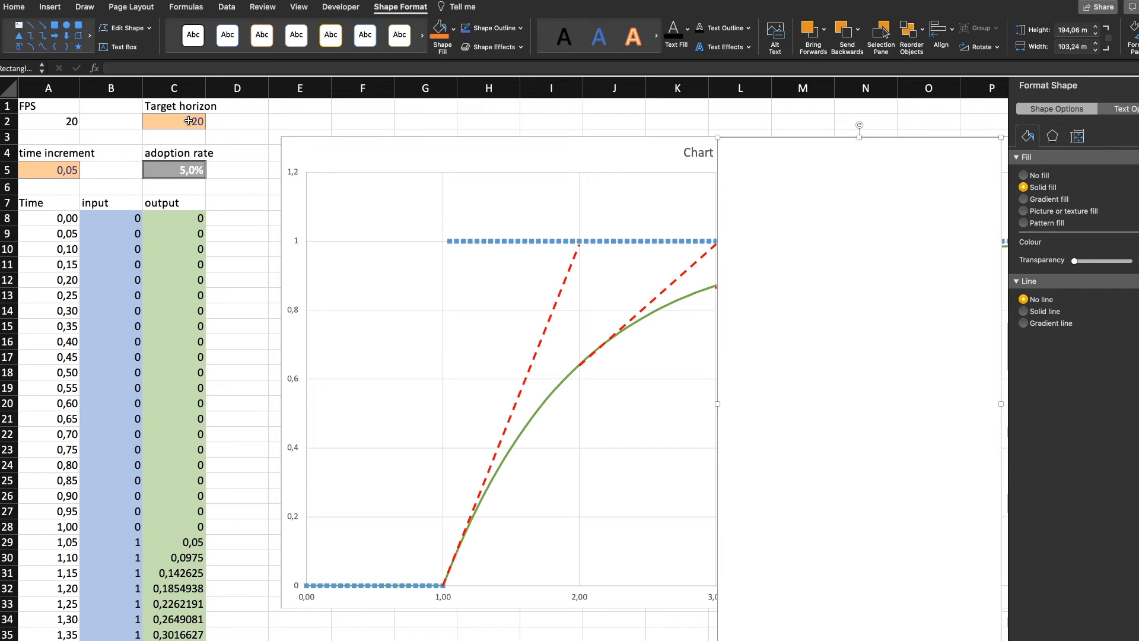
Narrow the white rectangle further to uncover the chart almost up to time 5,00.
click(715, 403)
click(751, 408)
click(718, 402)
drag(718, 402, 982, 415)
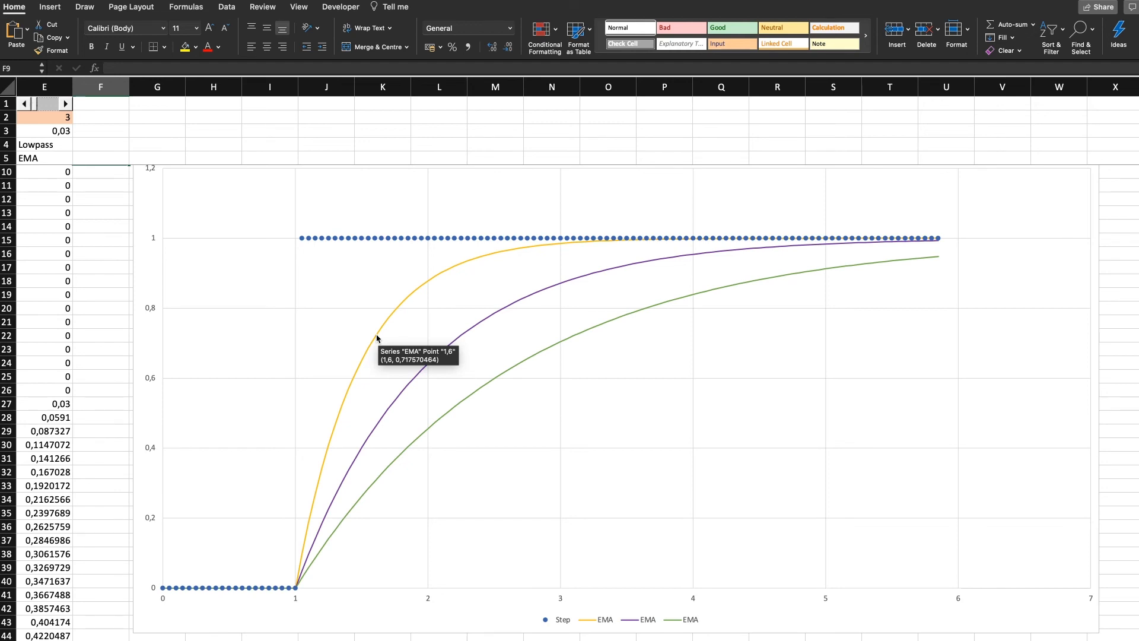
Set the percentage input in C2 for the column C low-pass EMA to 20.
scroll(377, 338, right, 2)
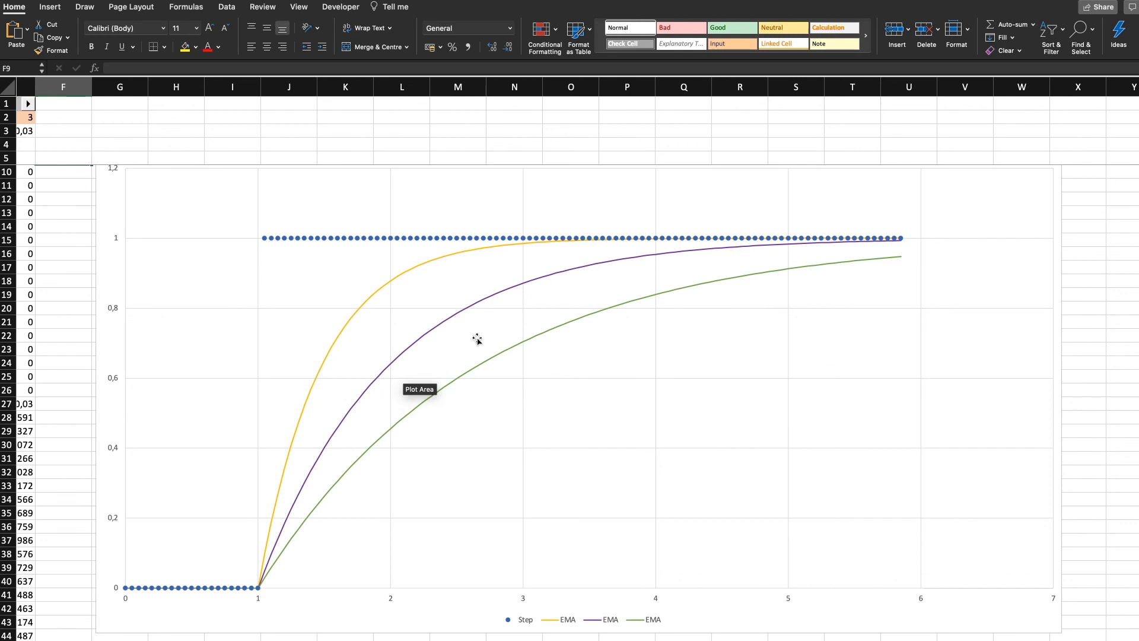
scroll(413, 385, left, 2)
scroll(413, 384, left, 3)
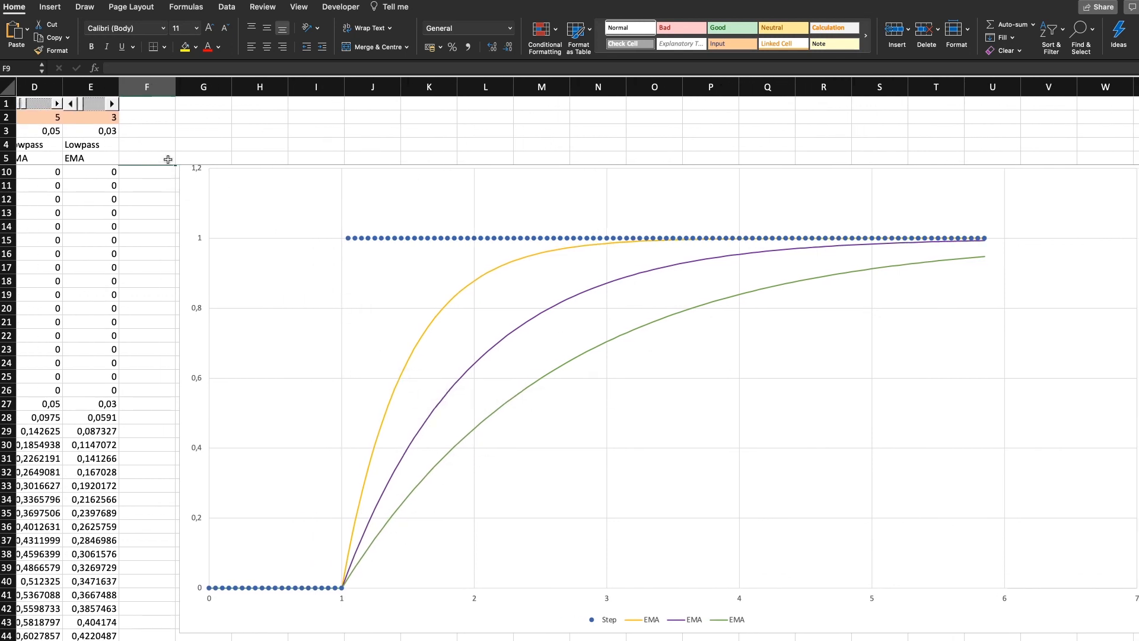
scroll(169, 255, left, 3)
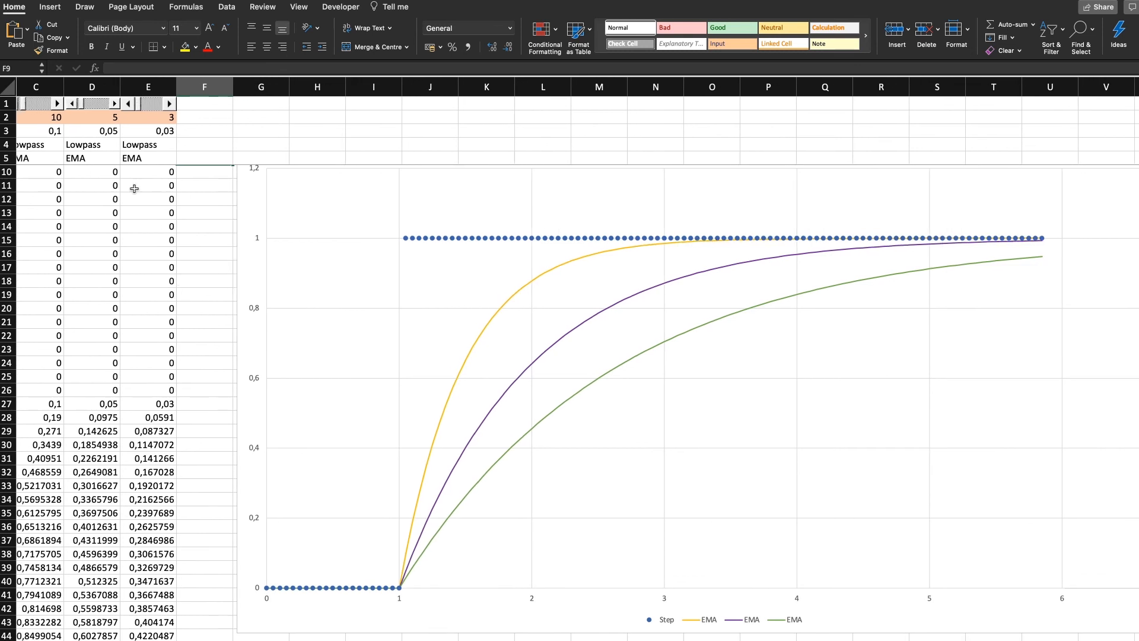
scroll(178, 142, left, 2)
scroll(178, 143, up, 1)
click(245, 131)
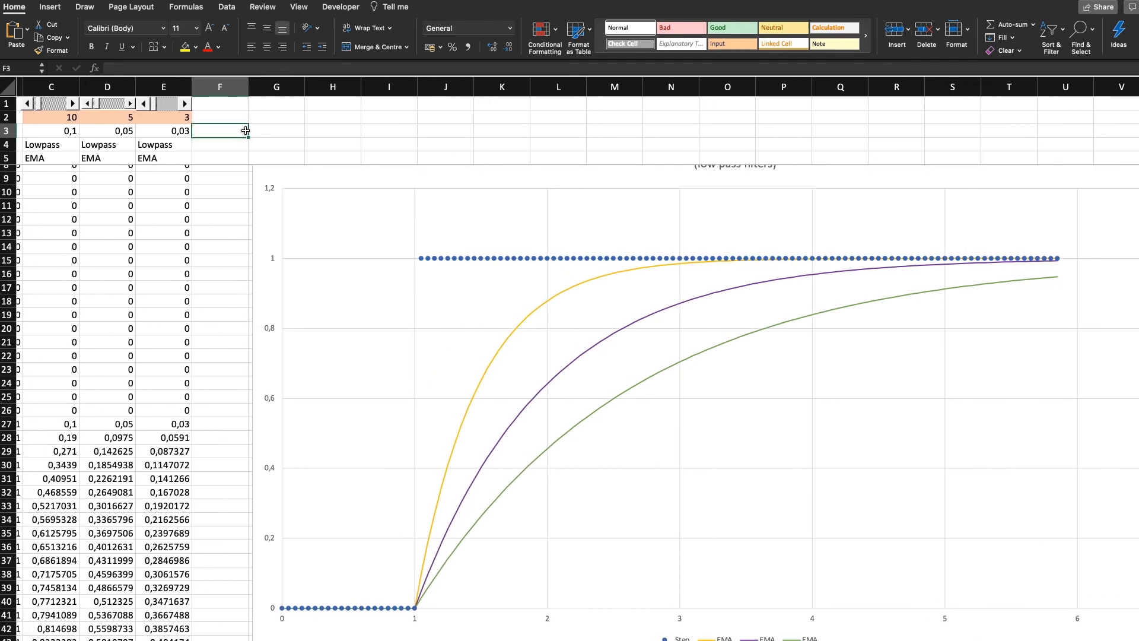
click(63, 117)
text(20)
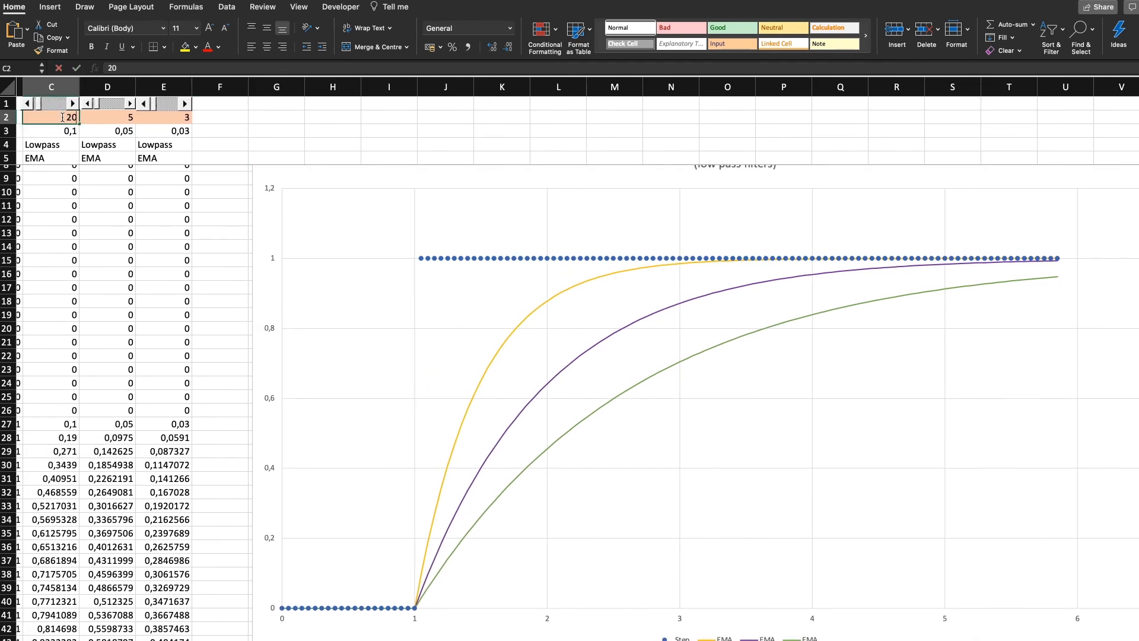
key(Return)
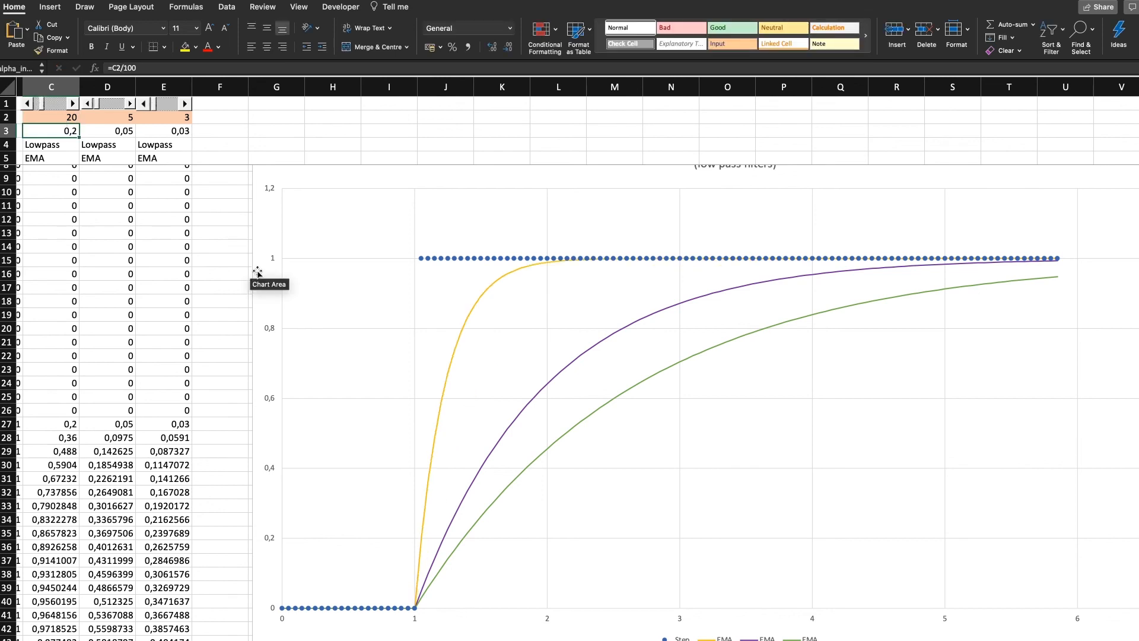
Replace the column C EMA's percentage input in C2 with 8.
click(53, 117)
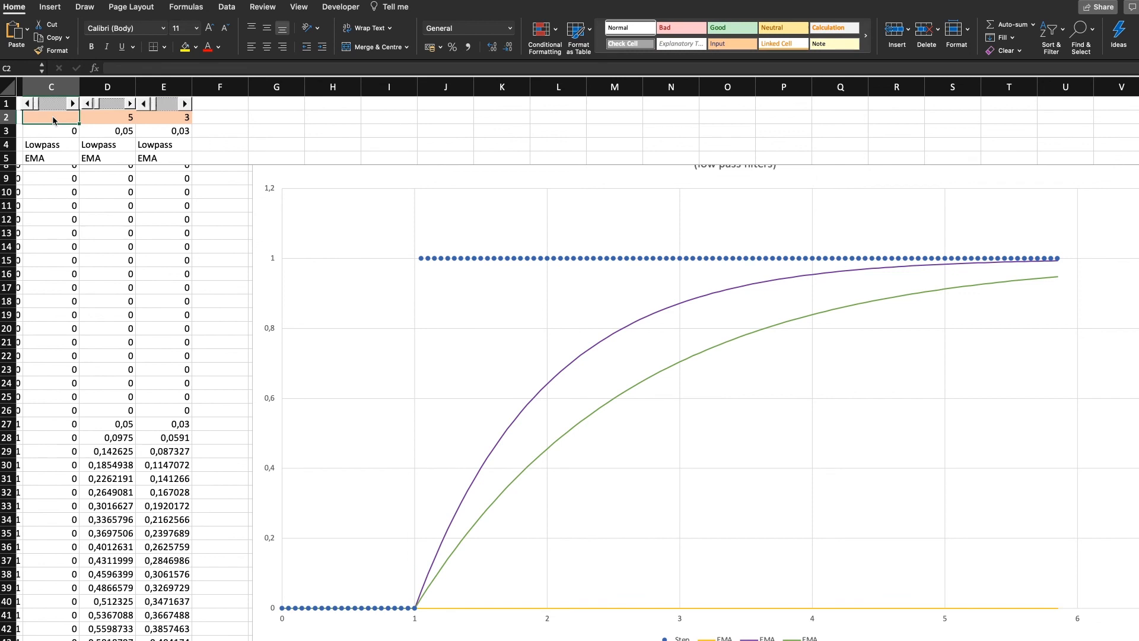
text(8)
key(Return)
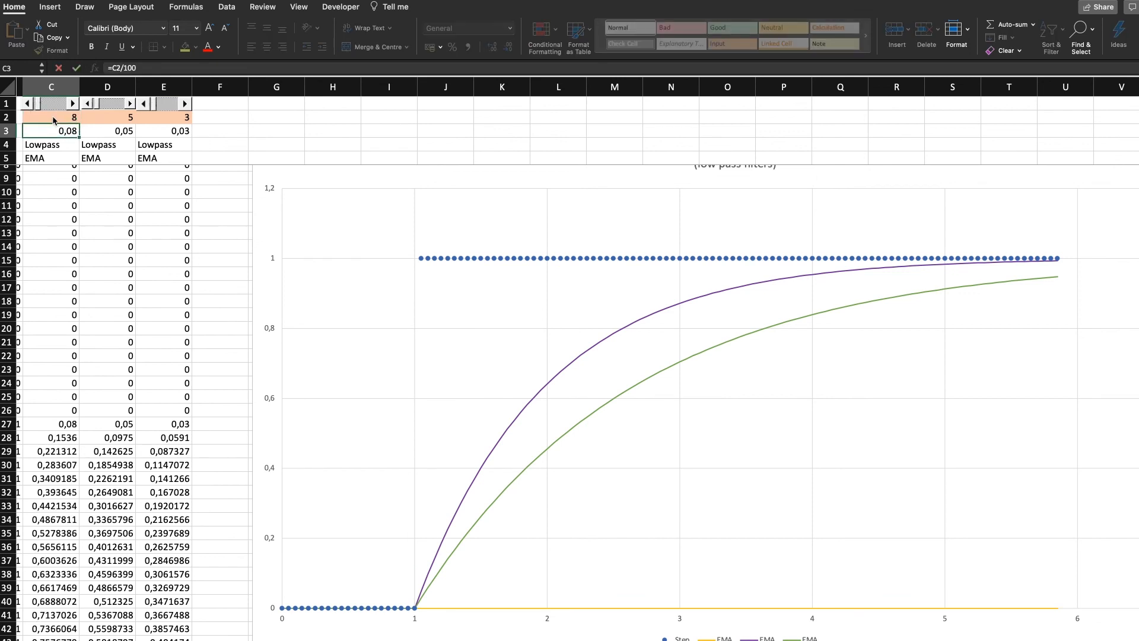
Set the percentage input in C2 to 4 and select the column D EMA curve on the chart for comparison.
click(70, 117)
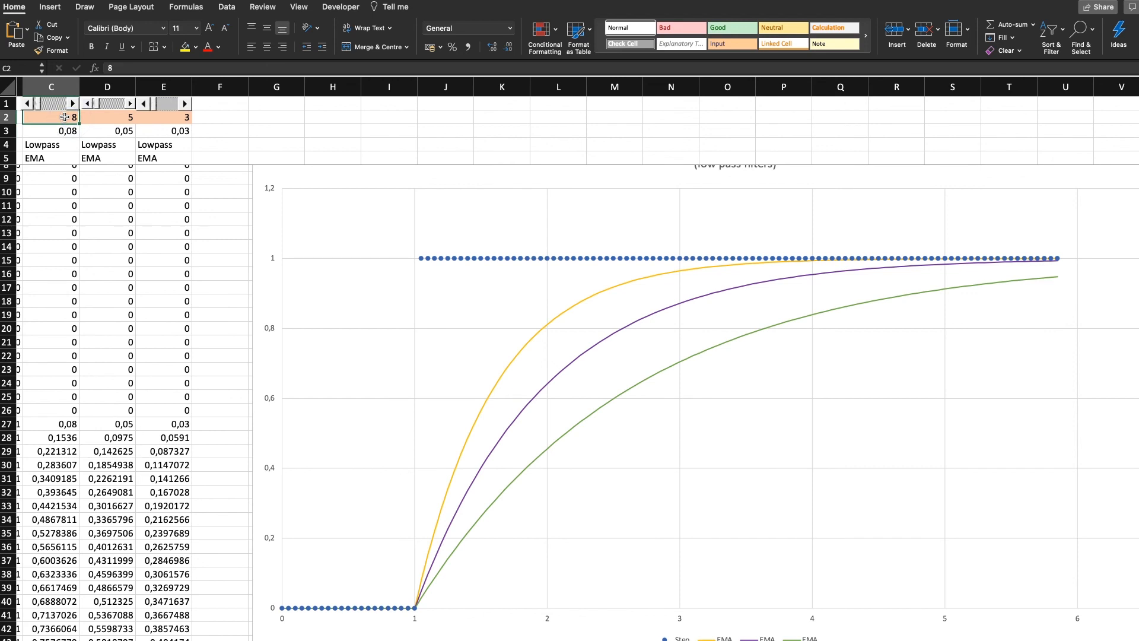
text(4)
key(Return)
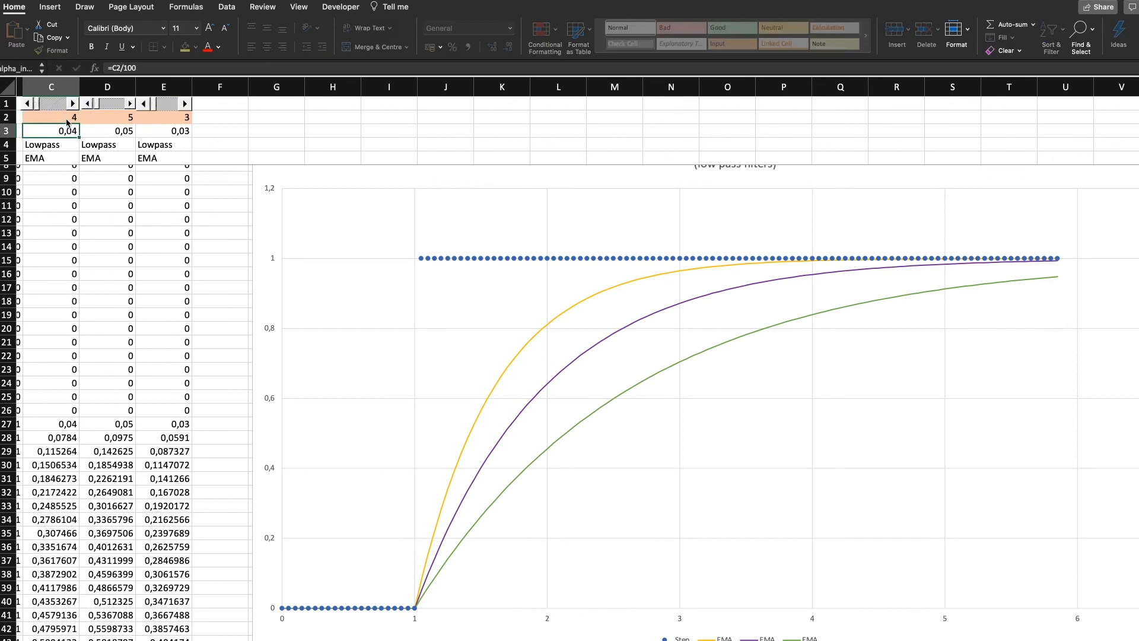
click(586, 352)
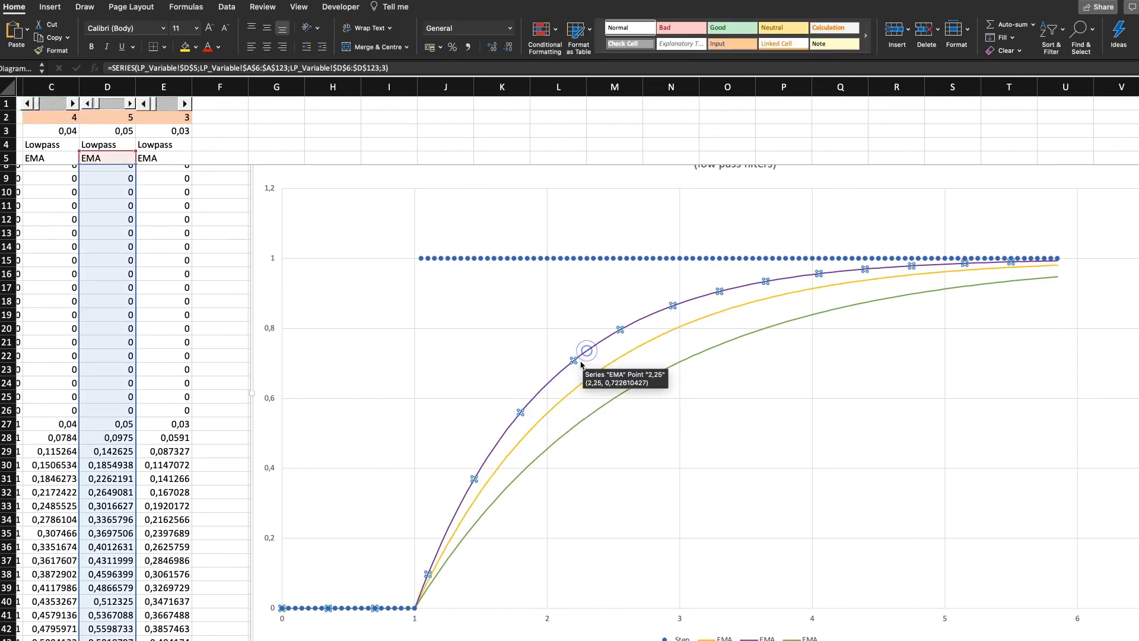
Set the column C EMA's percentage input in C2 to 10.
click(48, 118)
text(10)
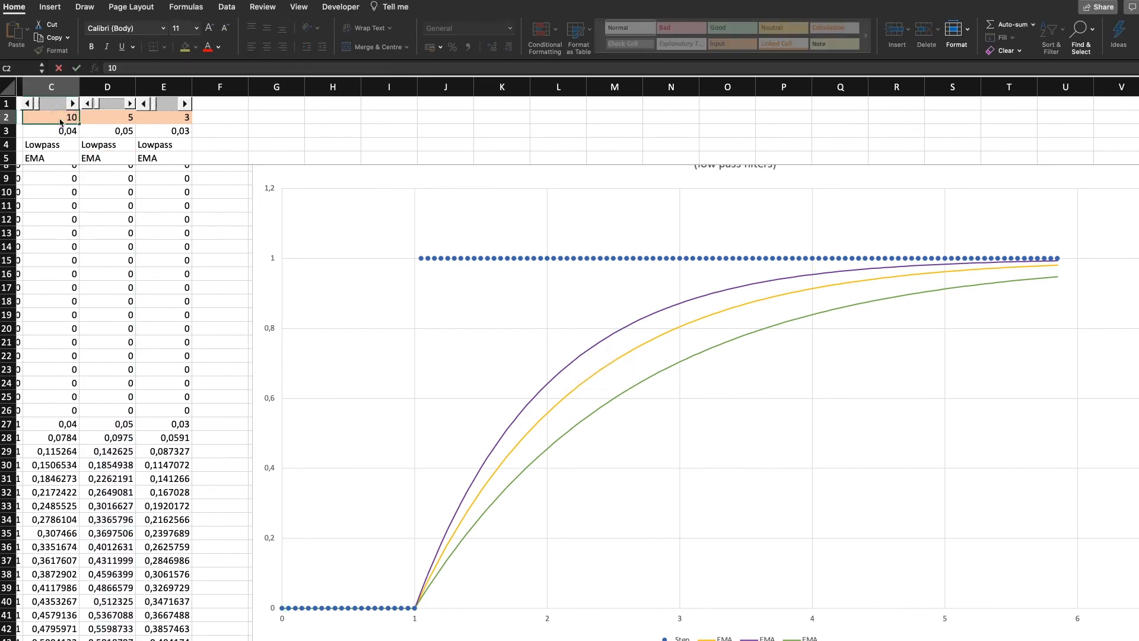
key(Return)
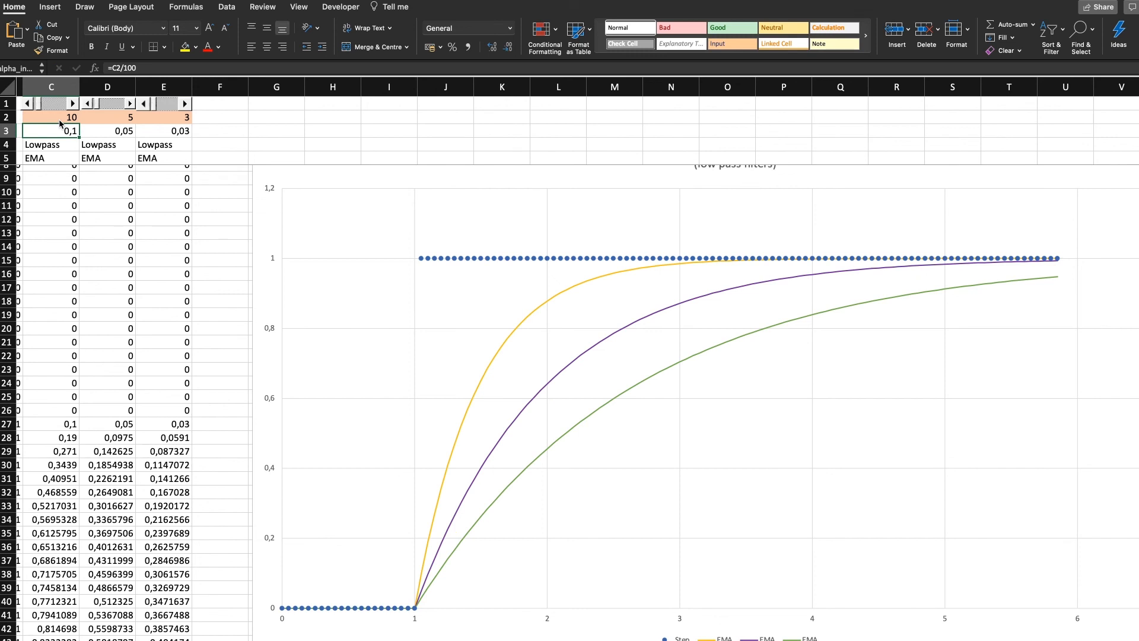